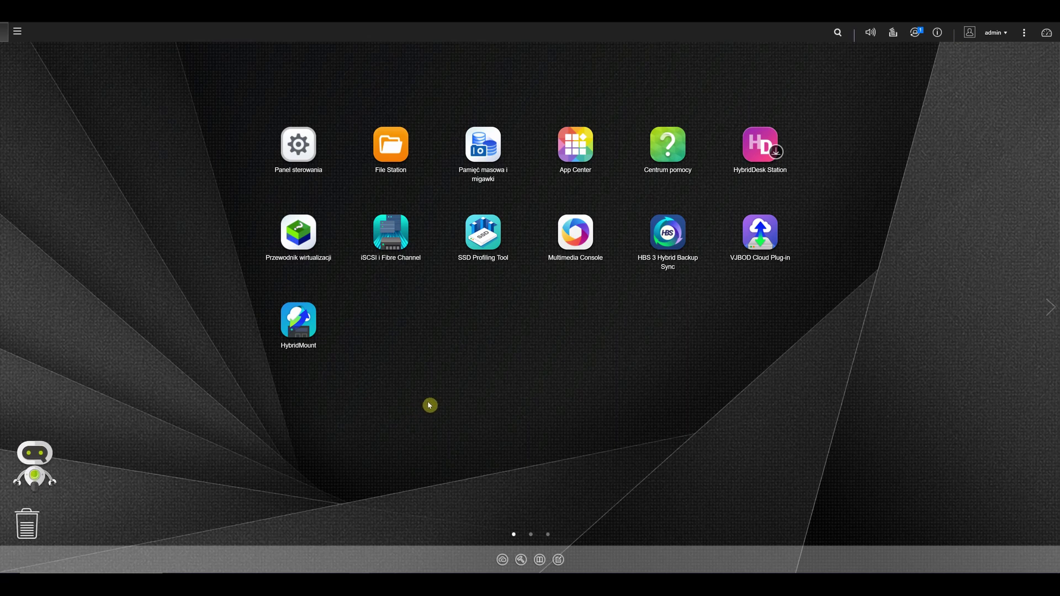
- Open the storage and snapshots manager full-screen and start the wizard for creating a VJBOD cloud volume
{"action": "left_click", "coordinate": [481, 148]}
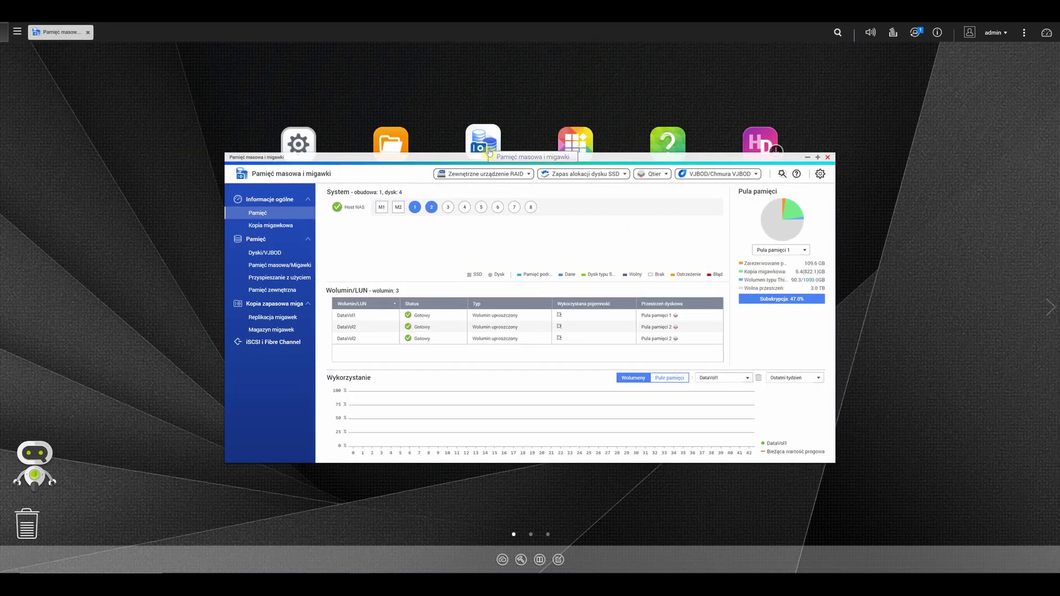
{"action": "left_click", "coordinate": [817, 157]}
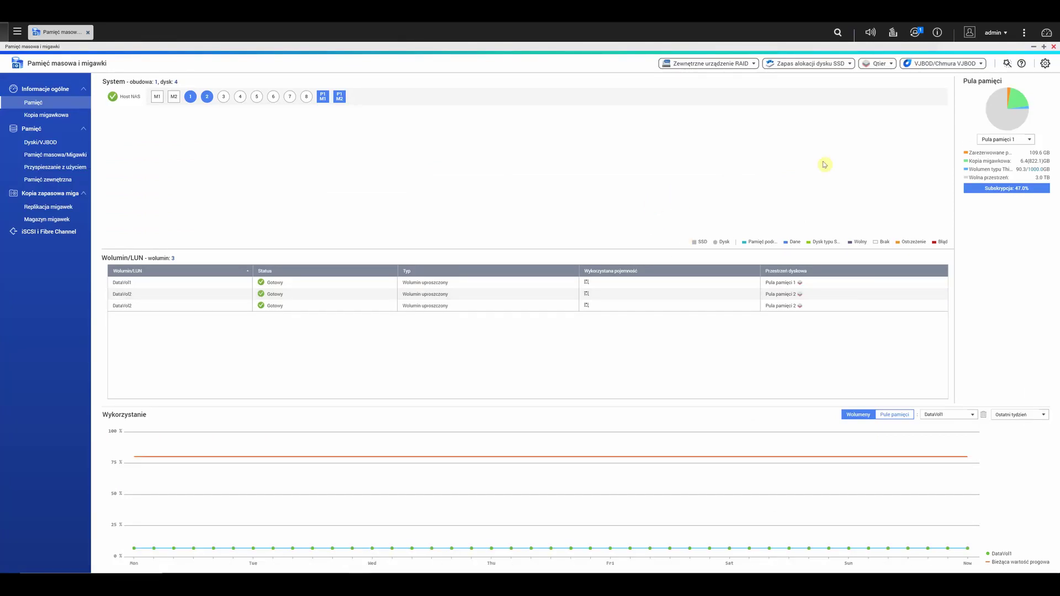
{"action": "left_click", "coordinate": [920, 68]}
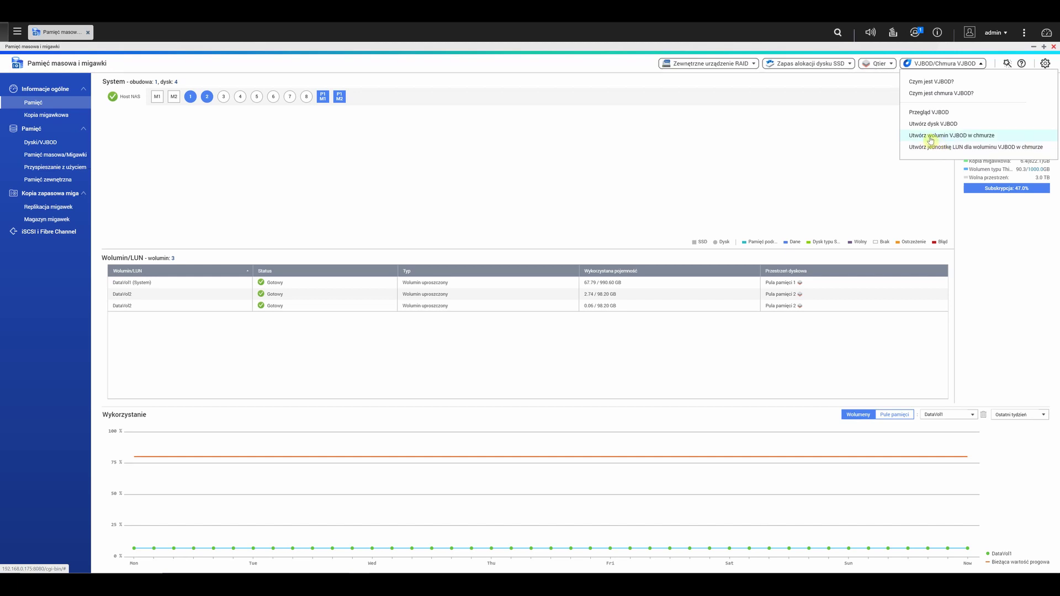
{"action": "left_click", "coordinate": [932, 137]}
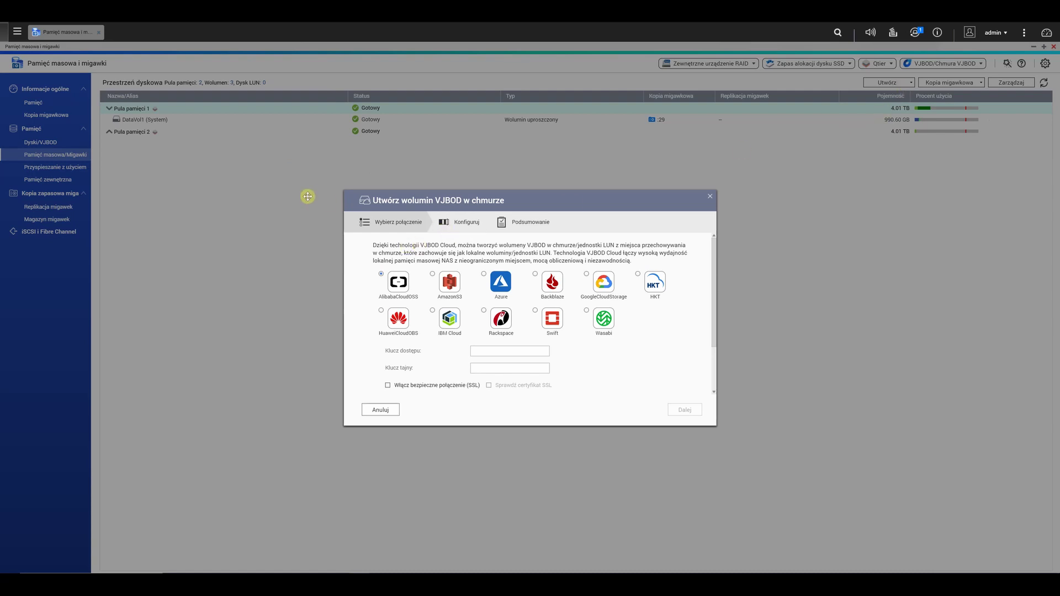
{"action": "left_click_drag", "start_coordinate": [346, 193], "coordinate": [219, 120]}
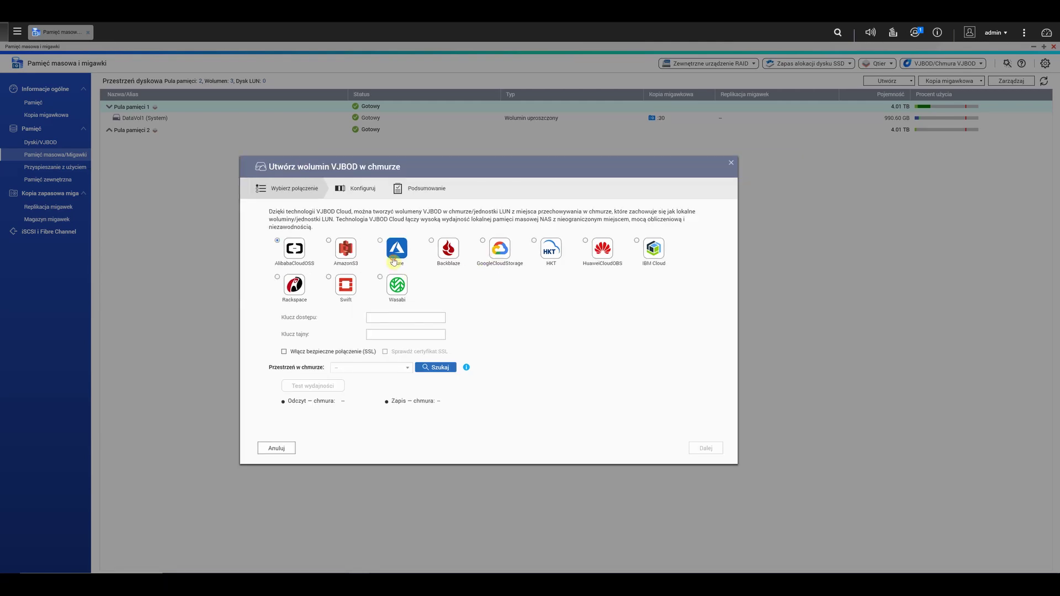
- Select Azure as the cloud provider and enter the storage account name qnapblock, copied from its access keys page in the Microsoft Azure portal
{"action": "left_click", "coordinate": [394, 259]}
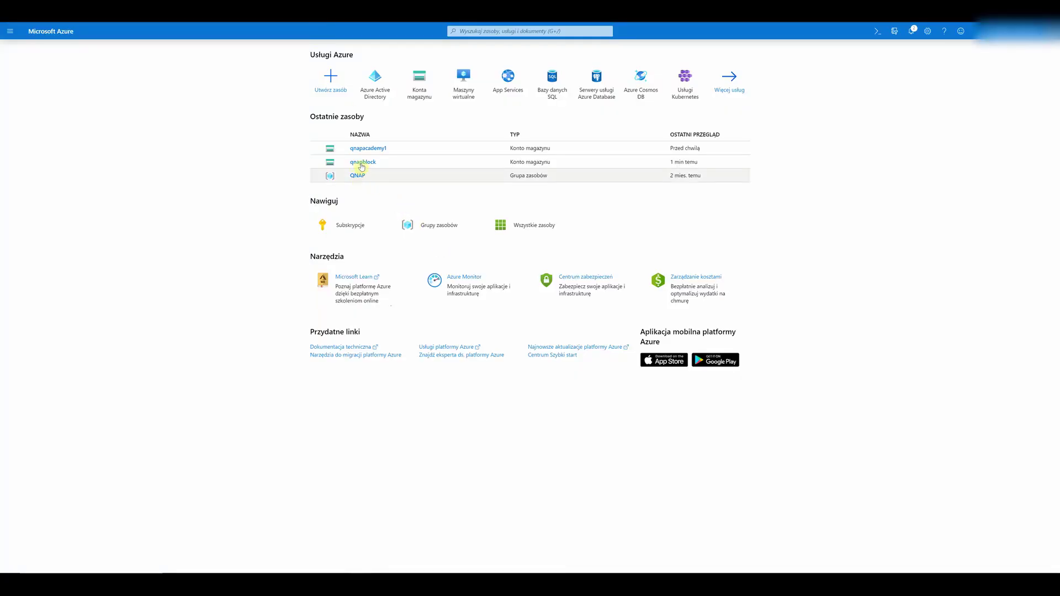
{"action": "left_click", "coordinate": [361, 164]}
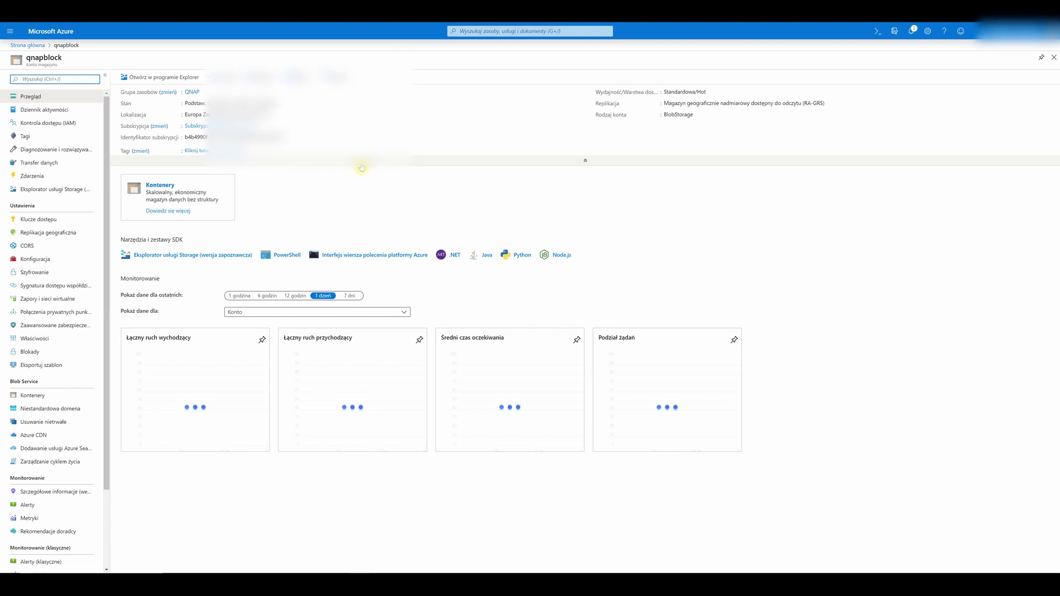
{"action": "left_click", "coordinate": [50, 220]}
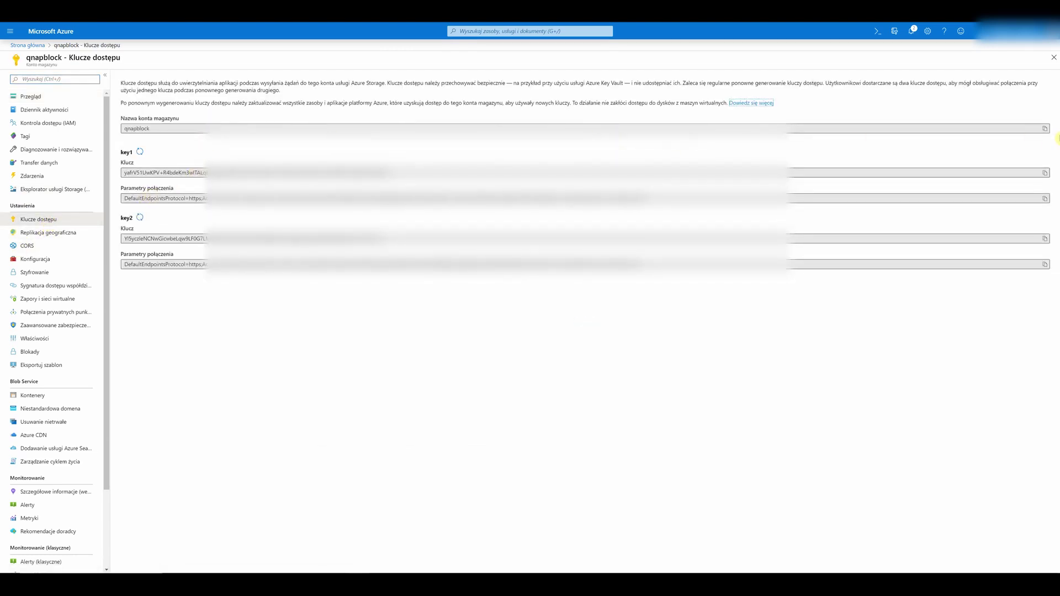
{"action": "left_click", "coordinate": [1044, 128]}
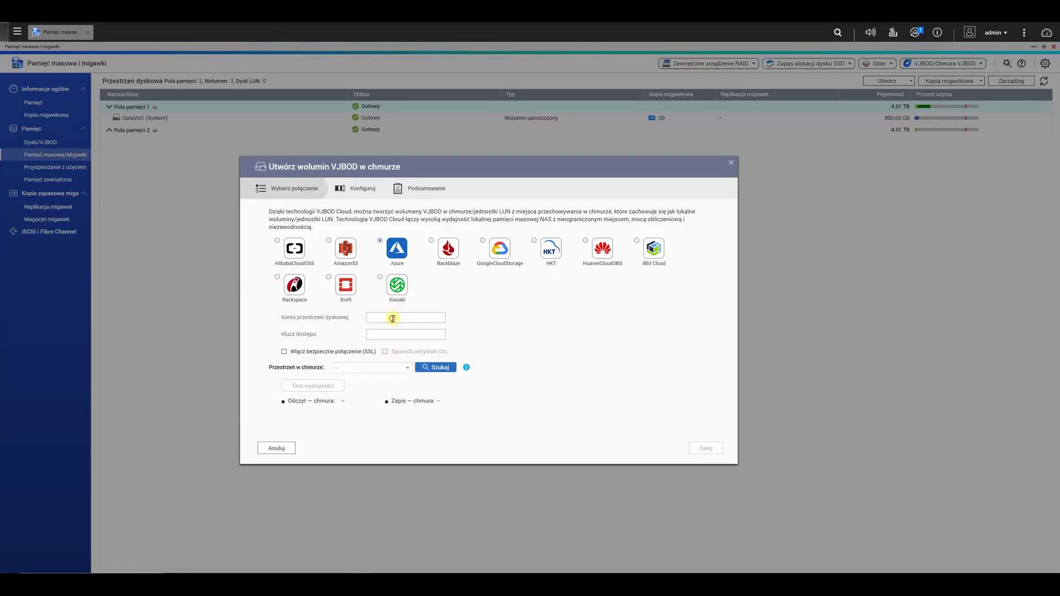
{"action": "left_click", "coordinate": [393, 319]}
{"action": "key", "text": "ctrl+v"}
- Copy the key1 access key from the Azure portal and paste it into the wizard's access key field
{"action": "left_click", "coordinate": [396, 333]}
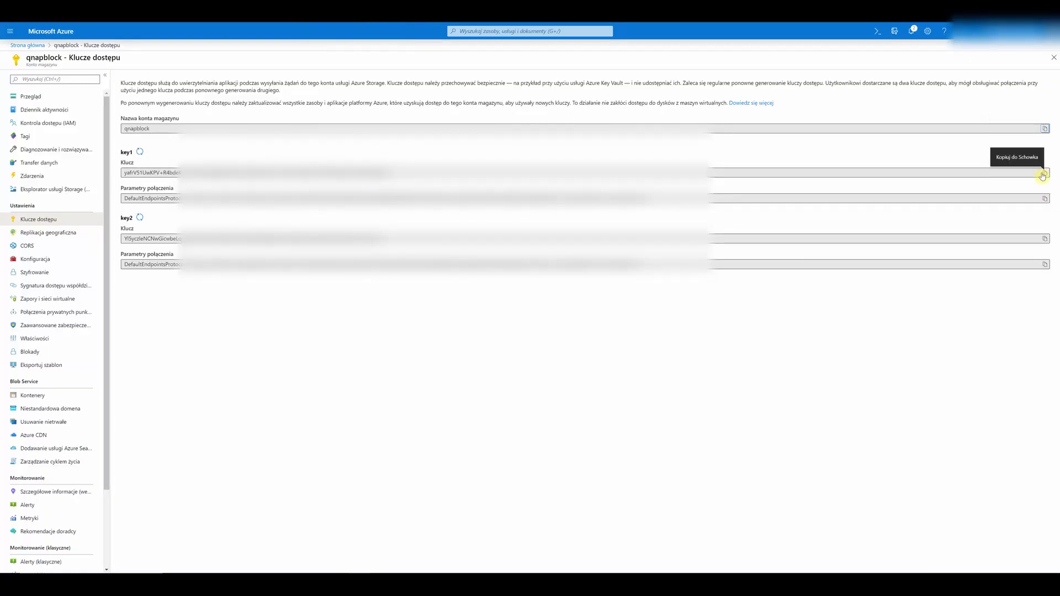
{"action": "left_click", "coordinate": [1044, 174]}
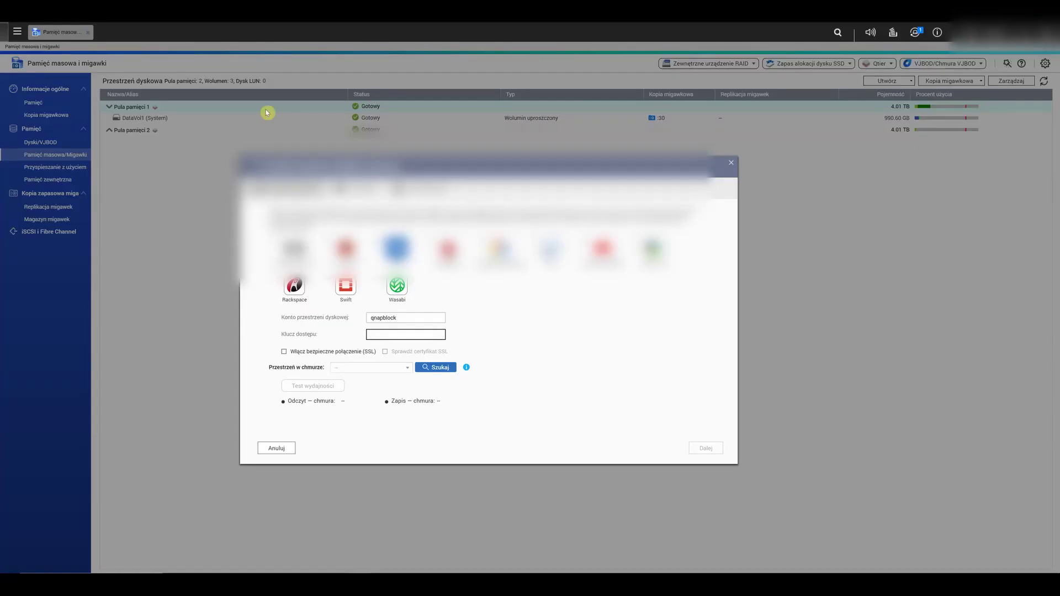
{"action": "key", "text": "ctrl+v"}
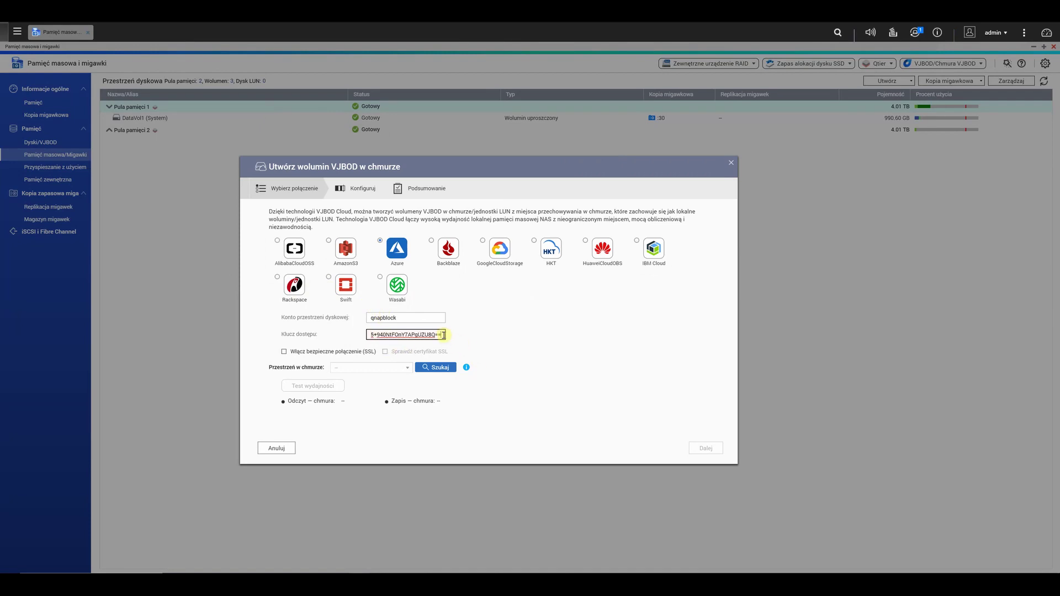
- Enable the secure SSL connection and search the account for cloud spaces, choosing qnpl
{"action": "left_click", "coordinate": [284, 352]}
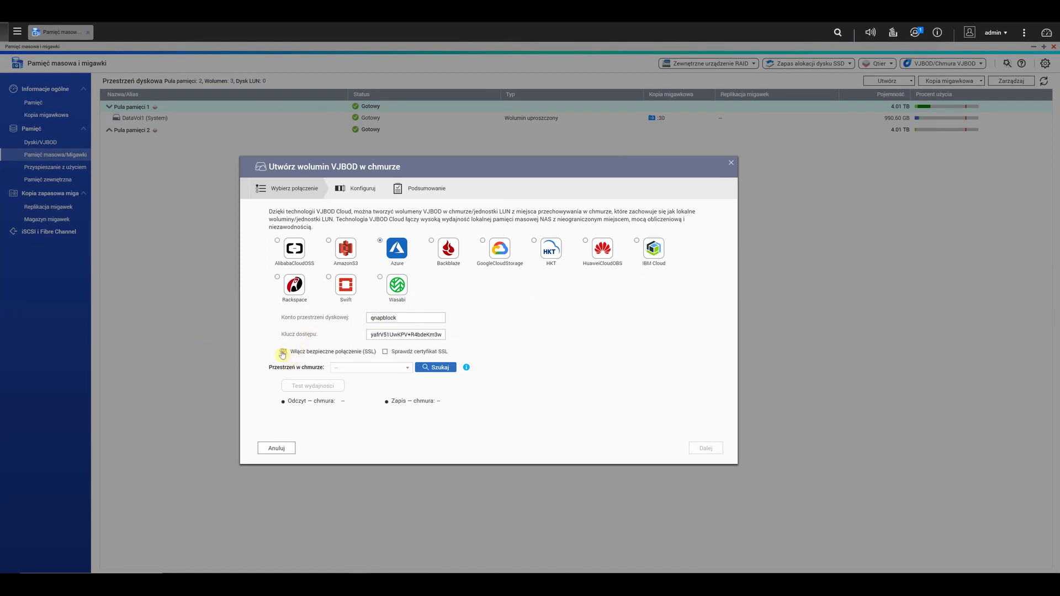
{"action": "left_click", "coordinate": [427, 368]}
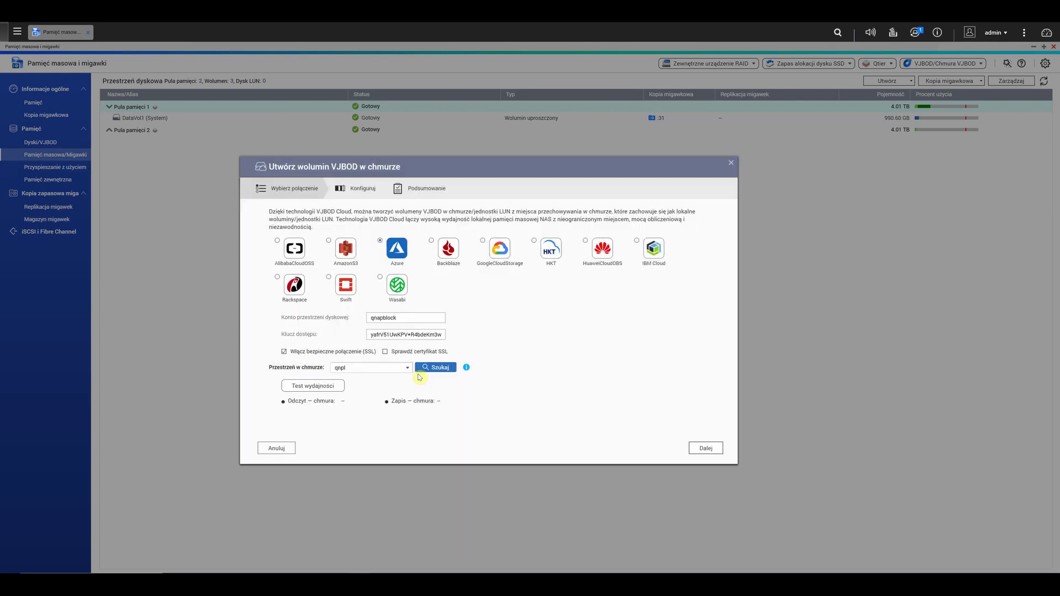
{"action": "left_click", "coordinate": [407, 367]}
{"action": "left_click", "coordinate": [386, 377]}
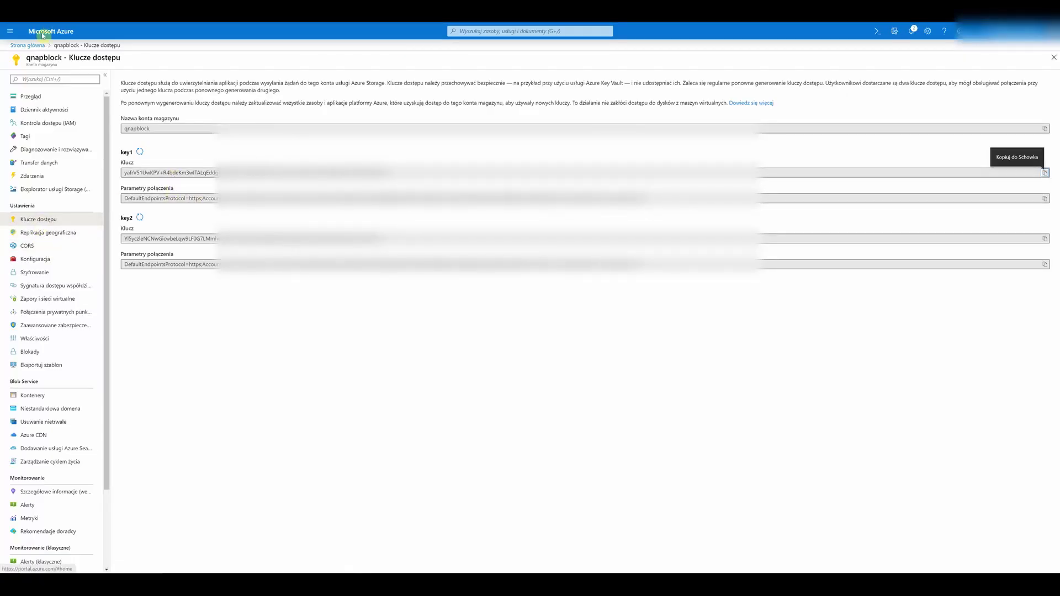
- Switch to the Microsoft Azure portal and examine the qnpl container among the qnapblock account's containers
{"action": "left_click", "coordinate": [31, 96]}
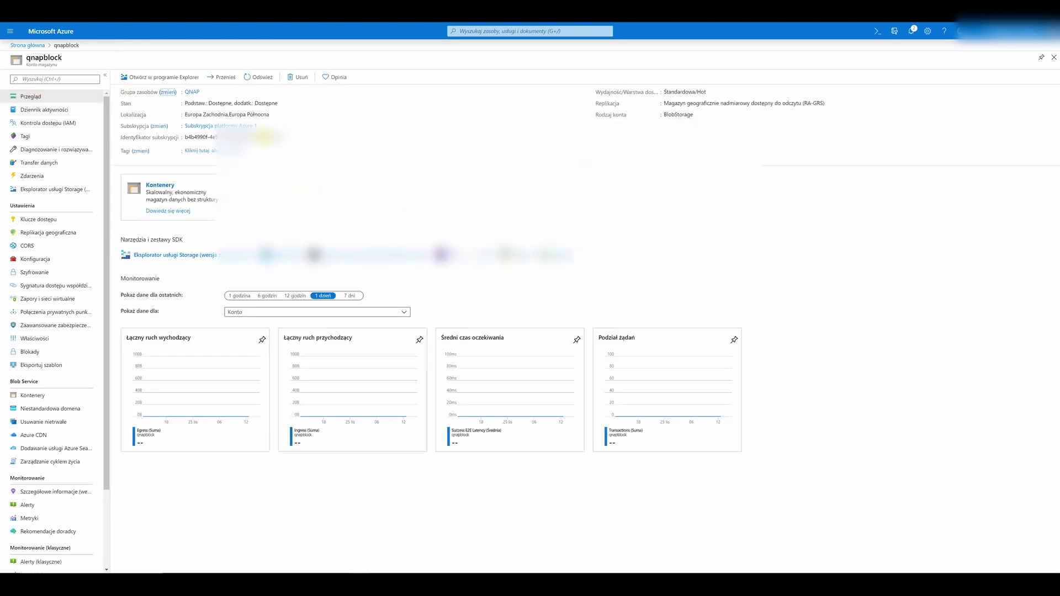
{"action": "left_click", "coordinate": [160, 185]}
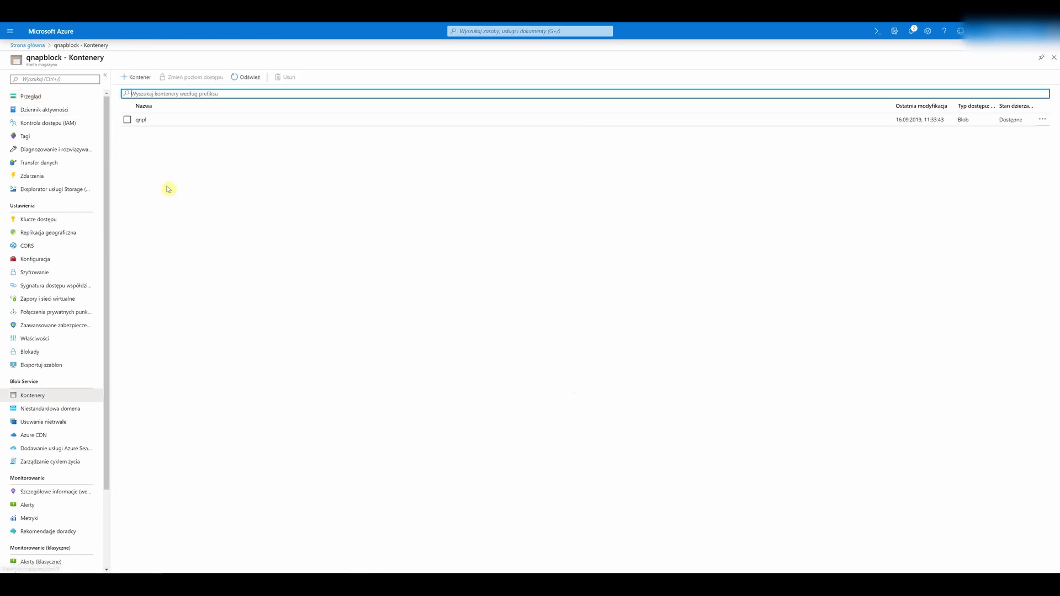
{"action": "left_click", "coordinate": [141, 120]}
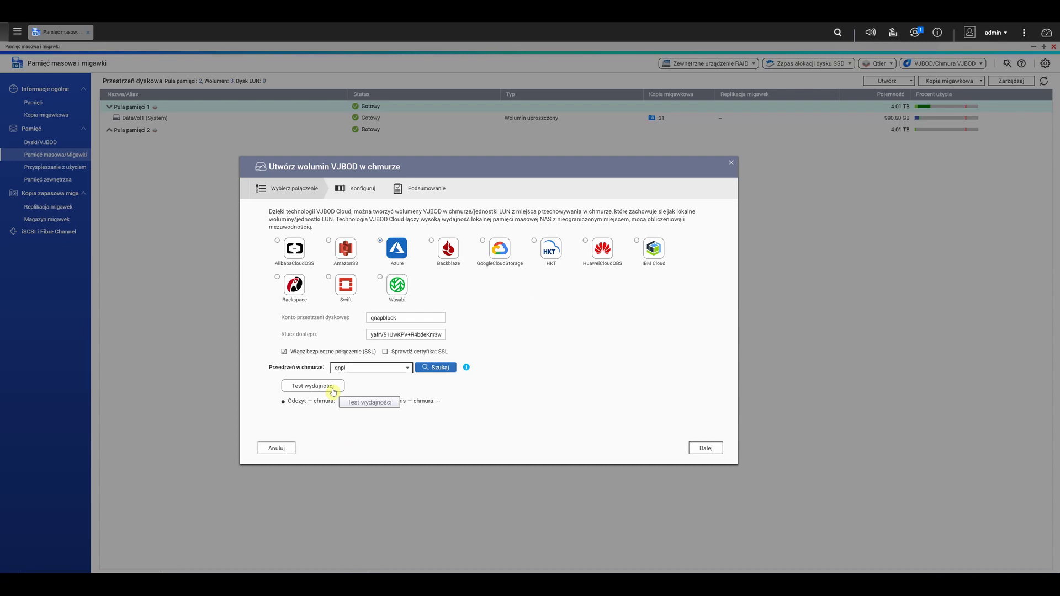
- Run the performance test on the qnpl cloud space and proceed to the volume configuration stage
{"action": "left_click", "coordinate": [312, 386]}
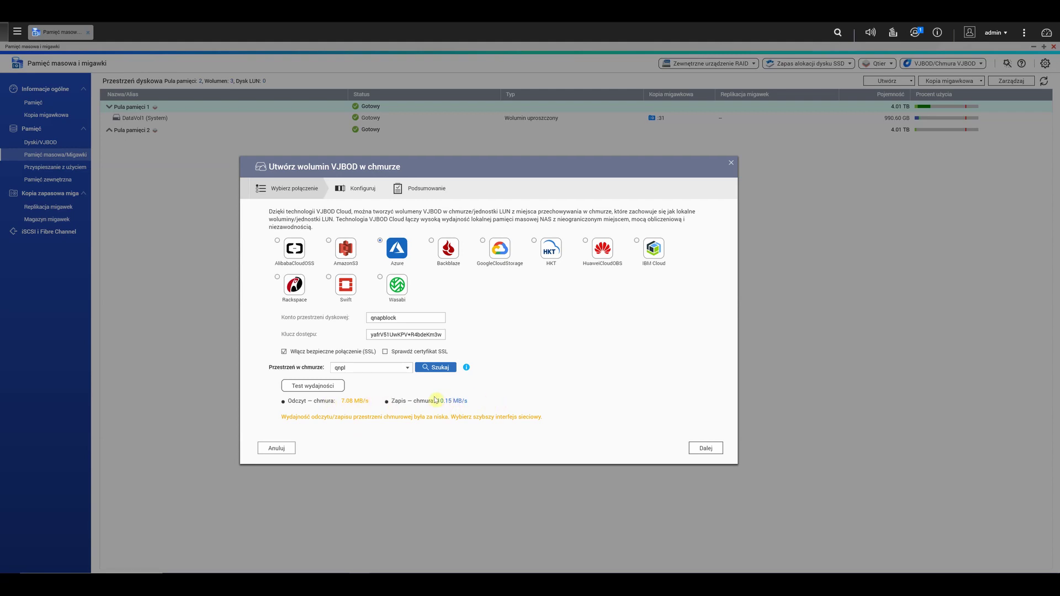
{"action": "left_click", "coordinate": [711, 449]}
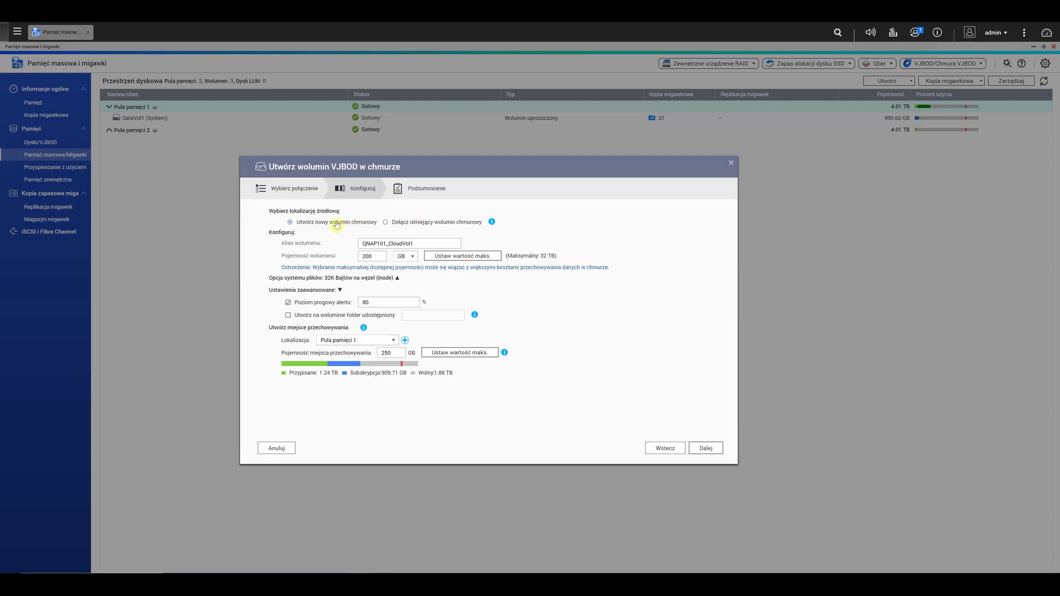
- Compare with attaching an existing cloud volume, and set up a new one with the alias akademia and a capacity of 100 GB
{"action": "left_click", "coordinate": [425, 224]}
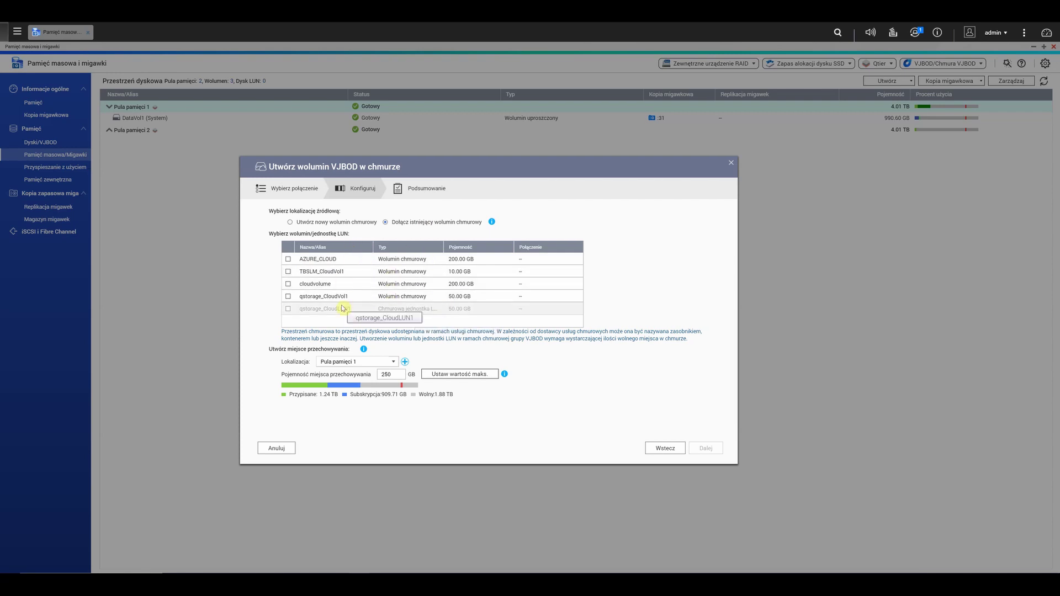
{"action": "left_click", "coordinate": [290, 222]}
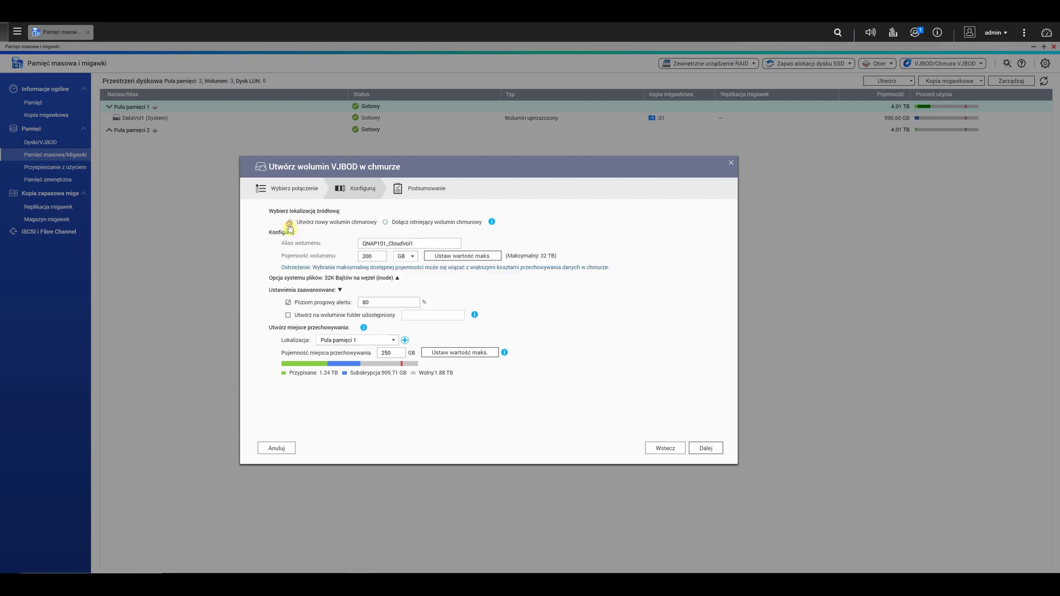
{"action": "left_click_drag", "start_coordinate": [431, 245], "coordinate": [195, 236]}
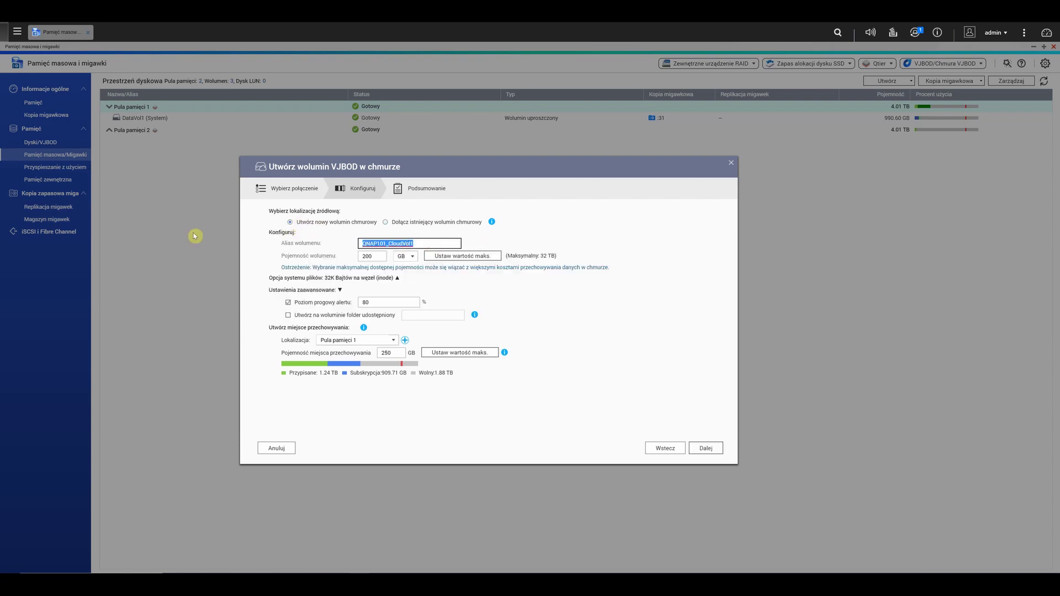
{"action": "type", "text": "akademia"}
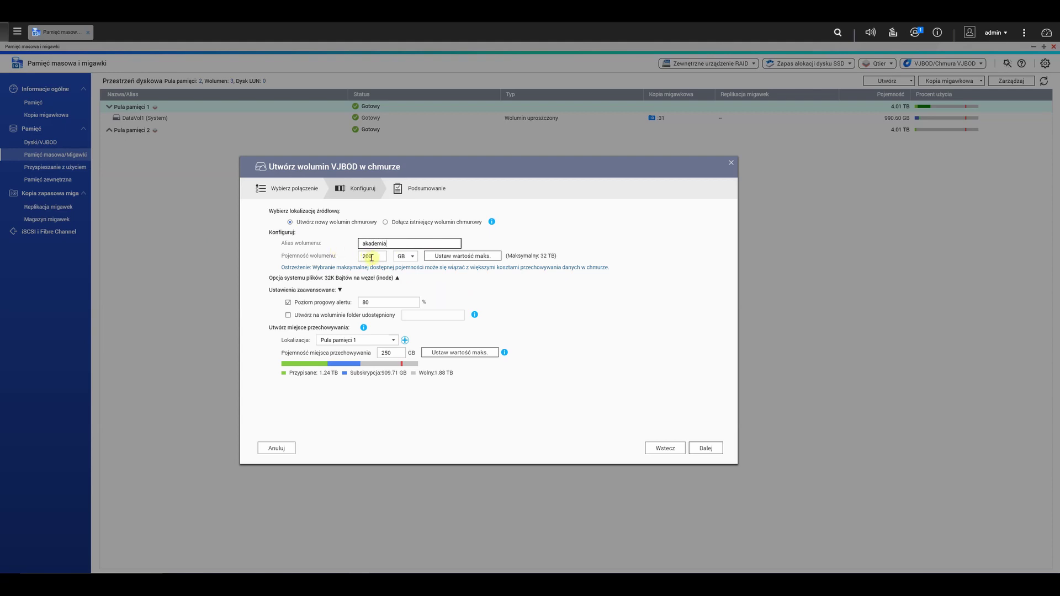
{"action": "left_click_drag", "start_coordinate": [373, 257], "coordinate": [332, 256]}
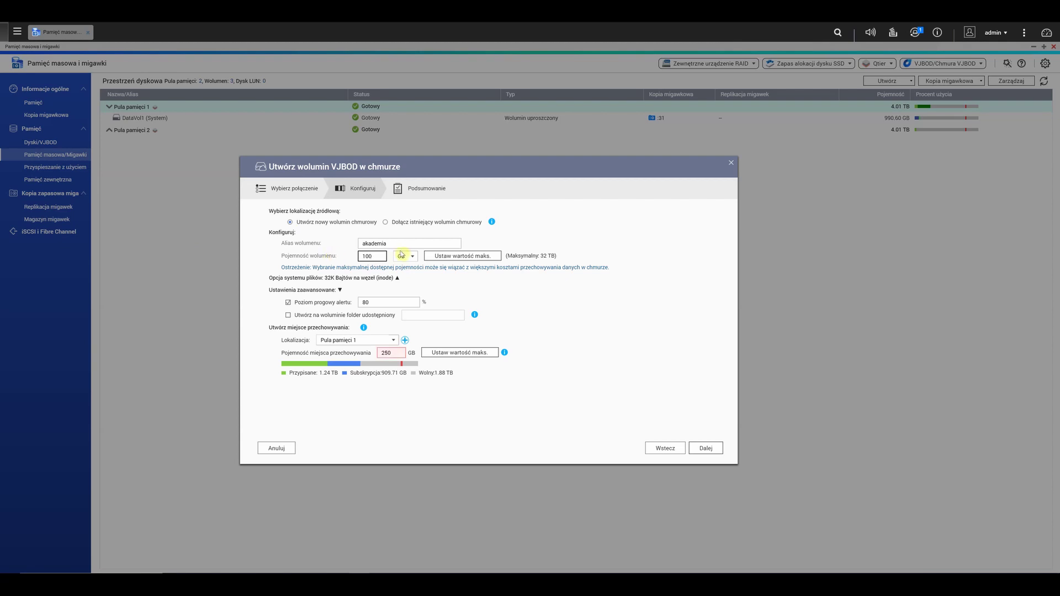
{"action": "left_click", "coordinate": [486, 289]}
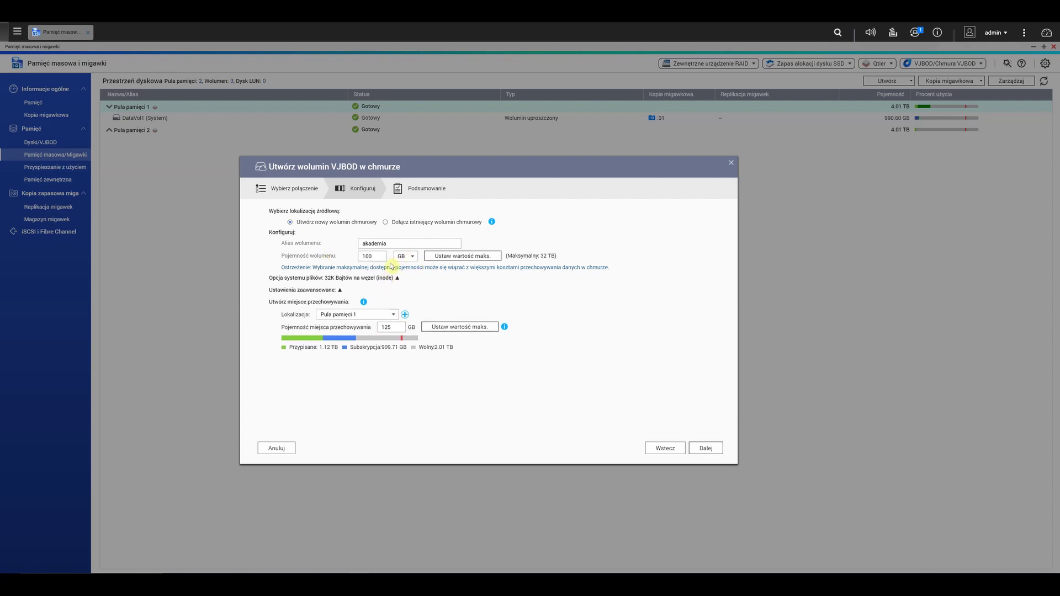
- Examine the file system's bytes-per-inode options and the alert threshold in the advanced settings
{"action": "left_click", "coordinate": [396, 279]}
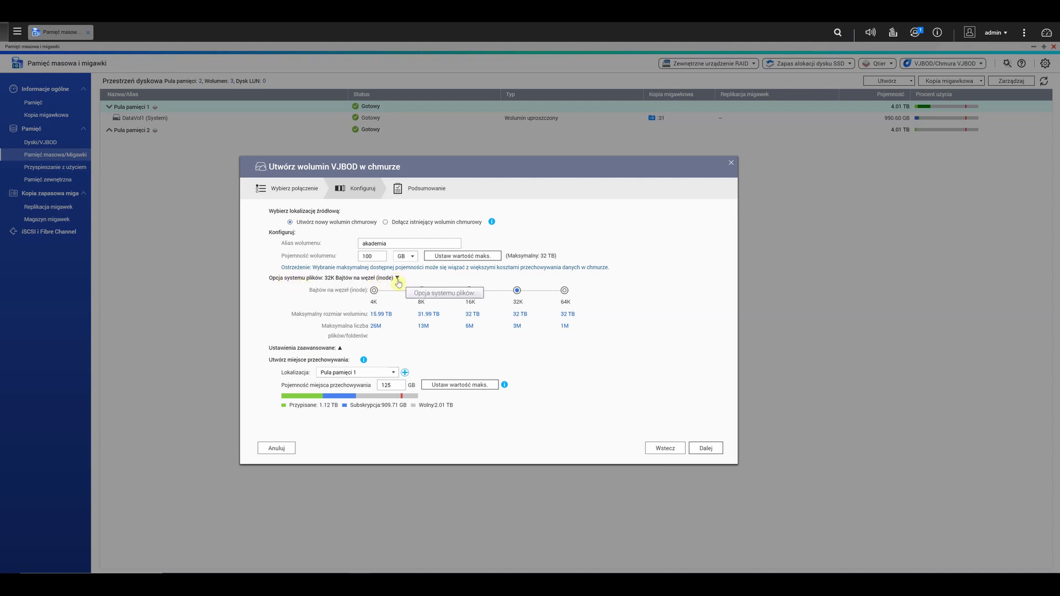
{"action": "left_click", "coordinate": [340, 348]}
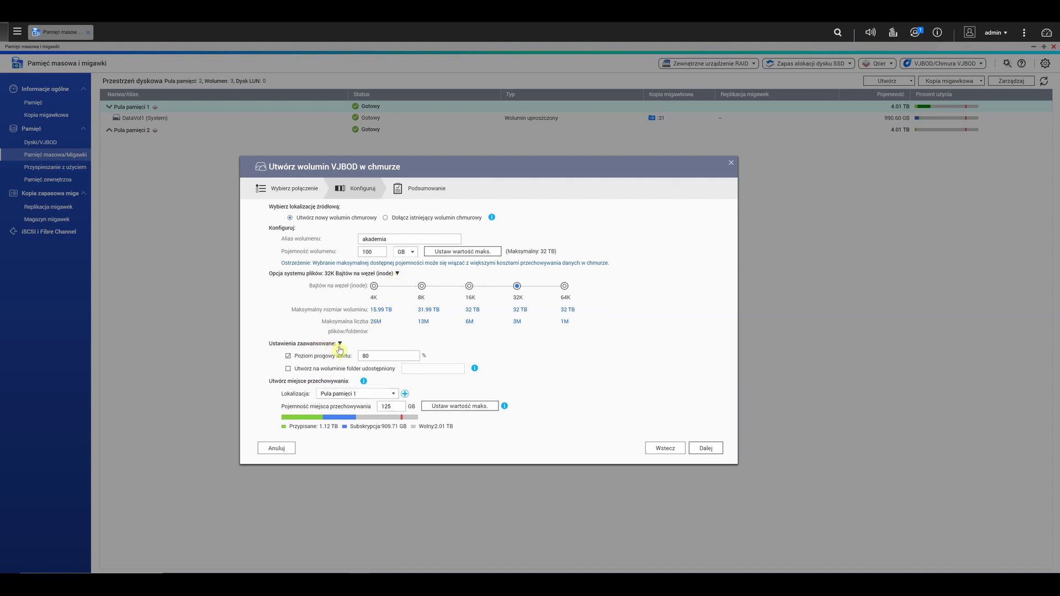
{"action": "left_click", "coordinate": [408, 356]}
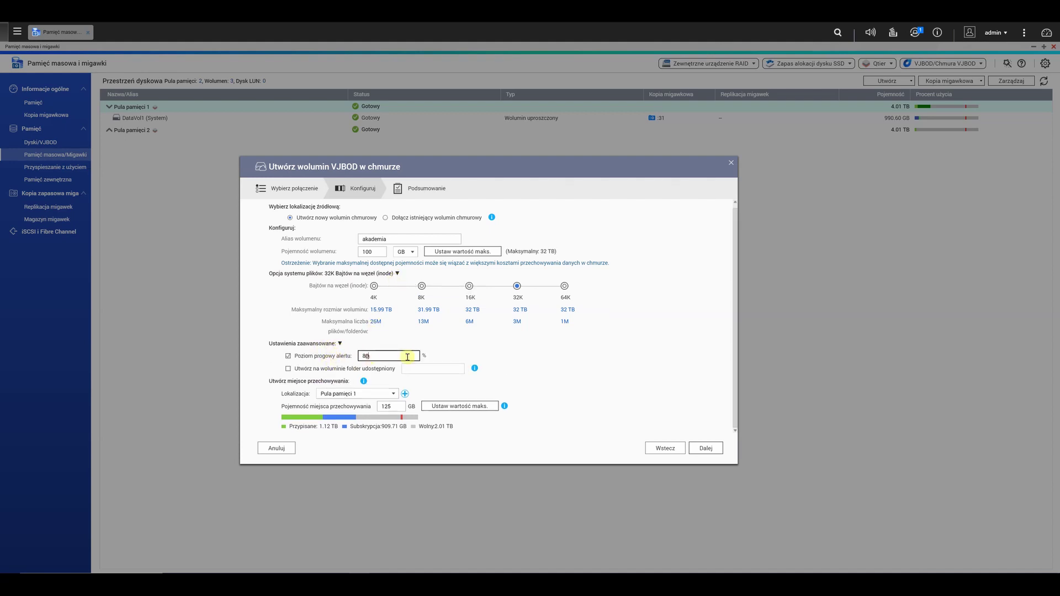
{"action": "left_click_drag", "start_coordinate": [360, 355], "coordinate": [377, 355]}
{"action": "left_click", "coordinate": [339, 344]}
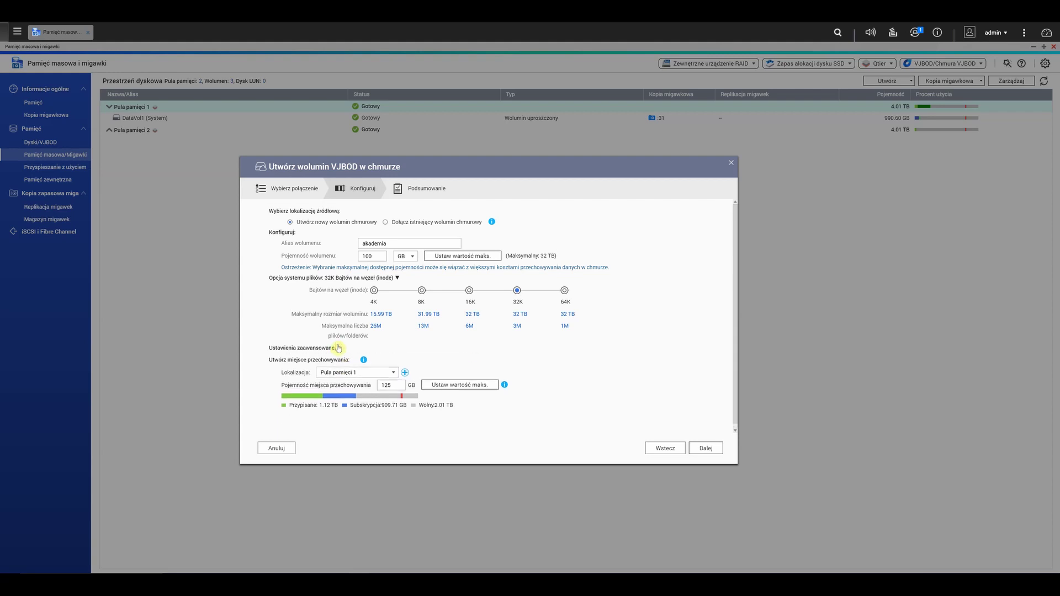
- Review the storage pools available as the local storage location and the guidance on the required local storage capacity
{"action": "left_click", "coordinate": [393, 373]}
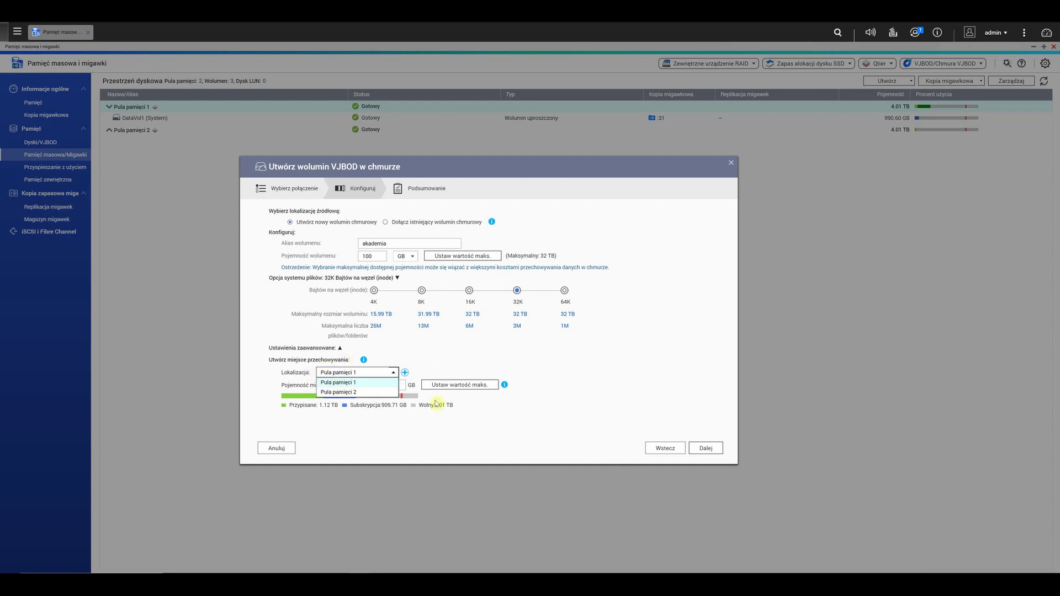
{"action": "left_click", "coordinate": [353, 395]}
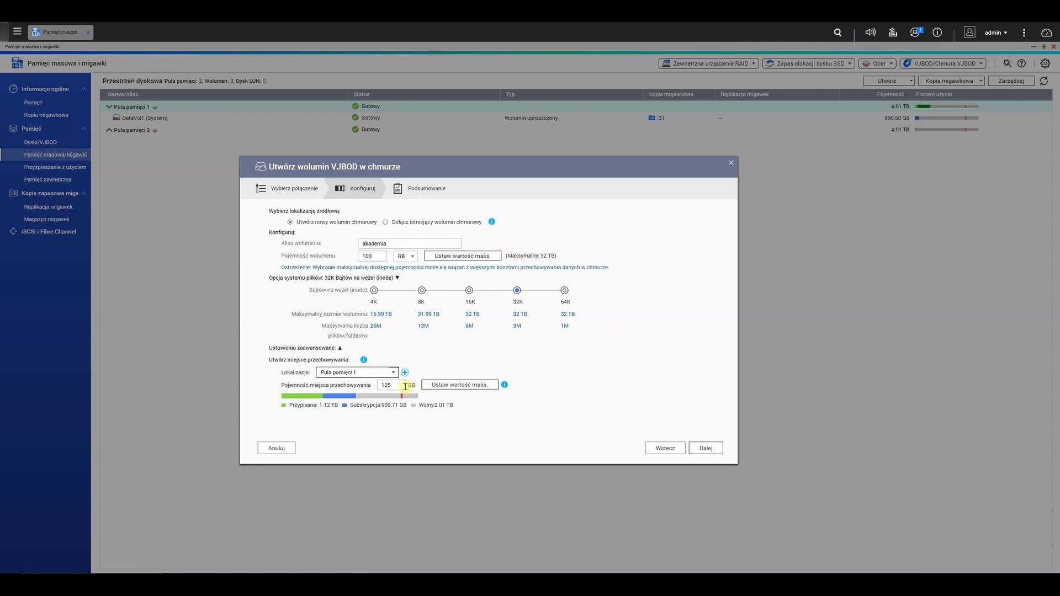
{"action": "left_click_drag", "start_coordinate": [402, 387], "coordinate": [372, 389]}
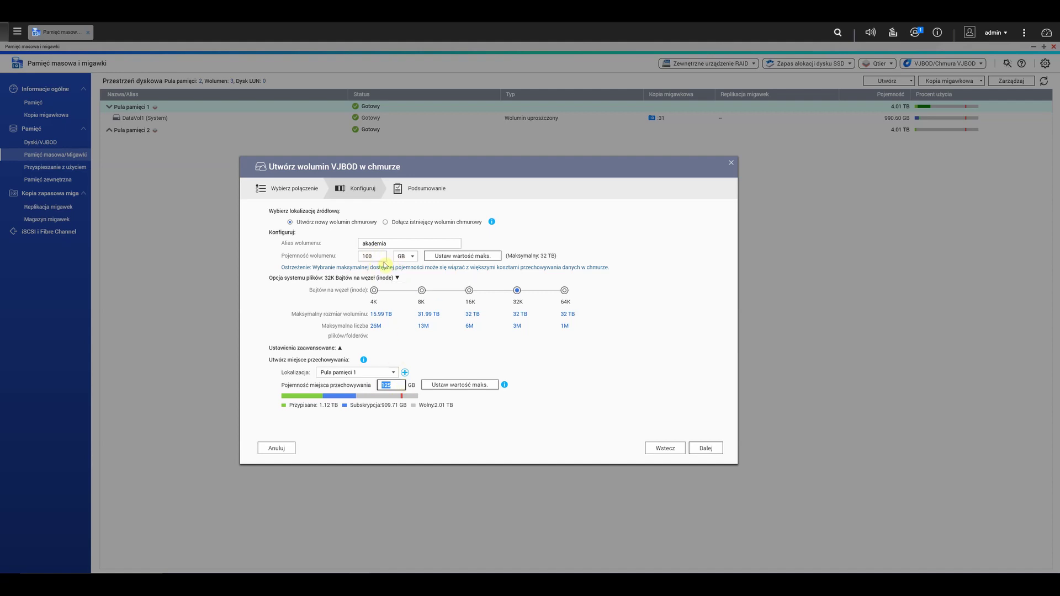
{"action": "left_click", "coordinate": [505, 385]}
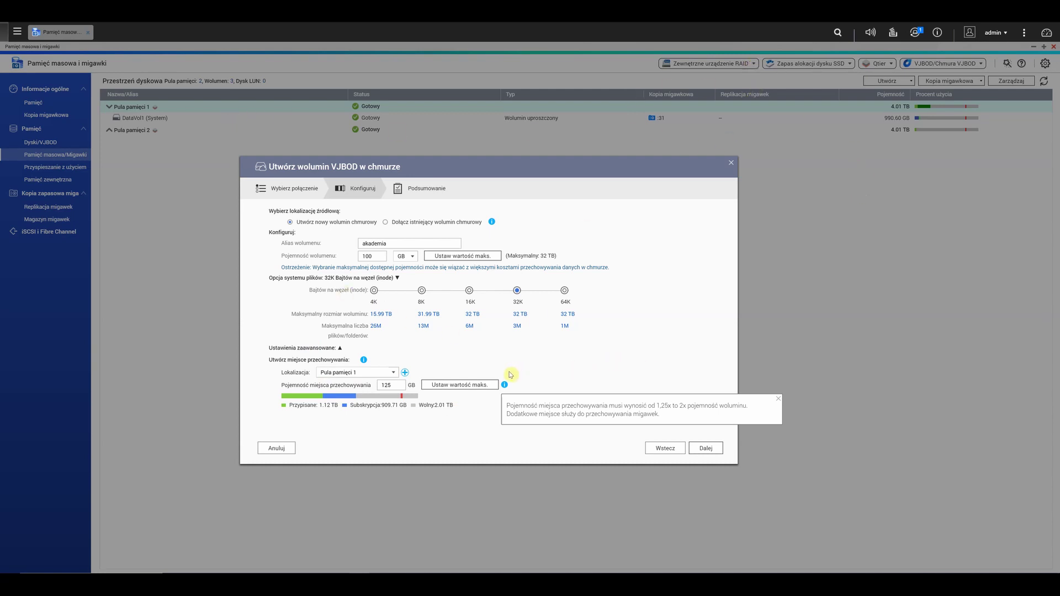
{"action": "left_click", "coordinate": [599, 369]}
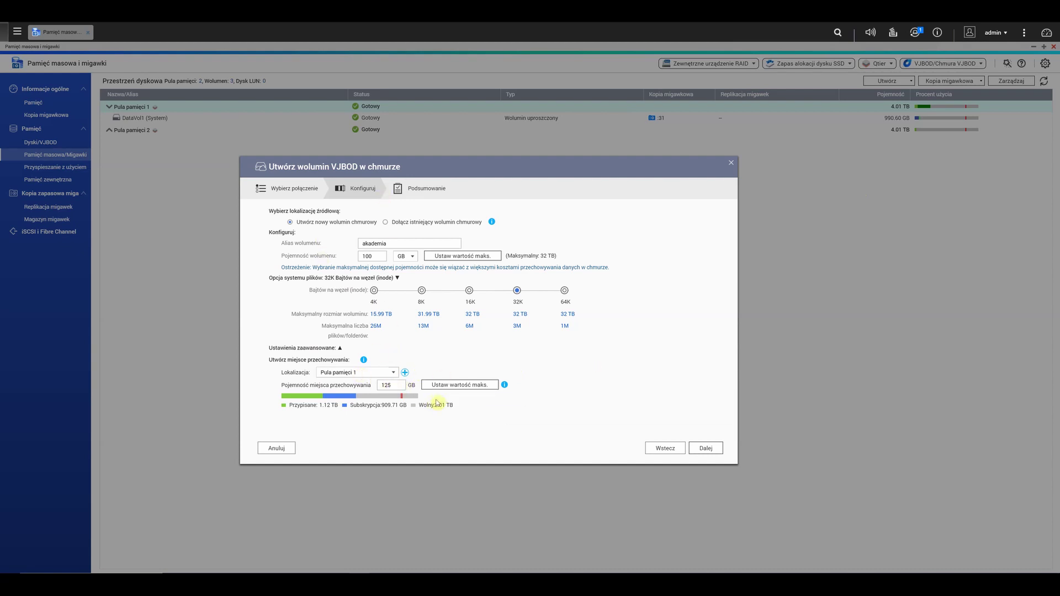
- Accept the 125 GB storage space in Pula pamięci 1 and finish creating the akademia cloud volume
{"action": "left_click", "coordinate": [717, 450]}
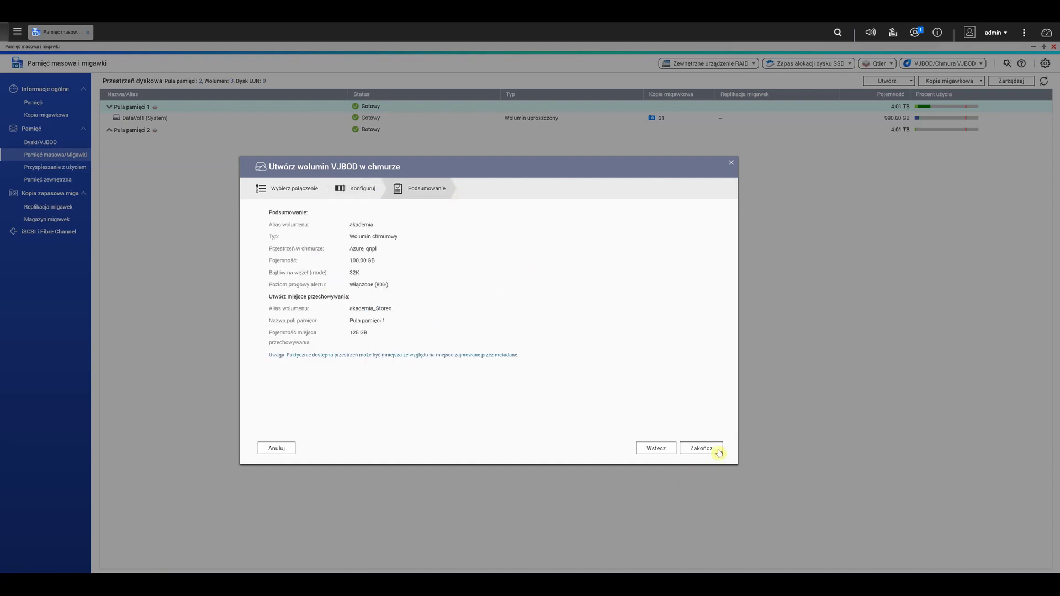
{"action": "left_click", "coordinate": [717, 446]}
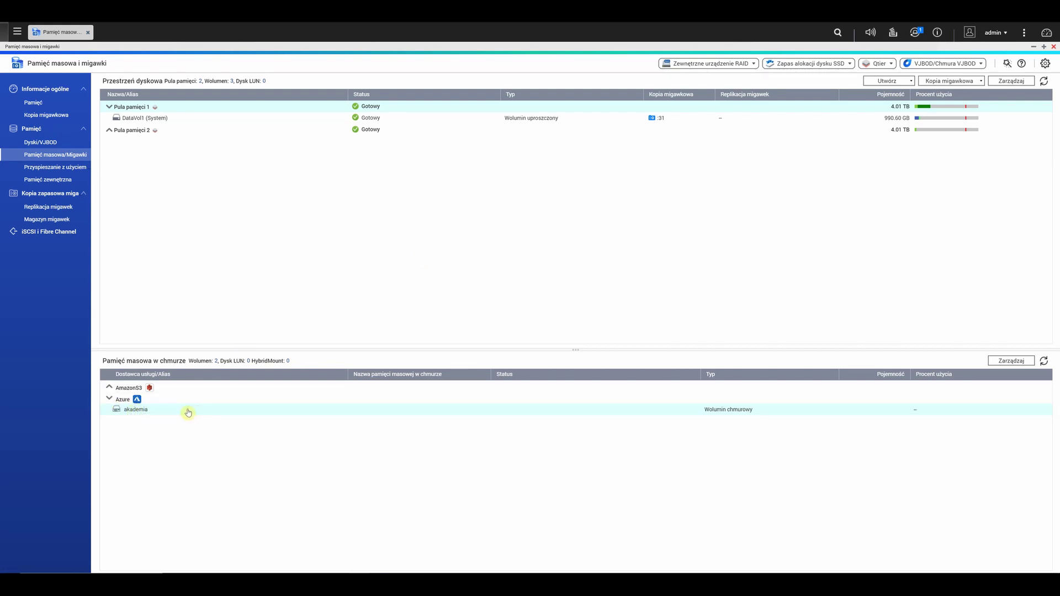
- Refresh the disk space list with Pula pamięci 2 expanded, and examine the akademia_Stored entry and its capacity
{"action": "left_click", "coordinate": [110, 130]}
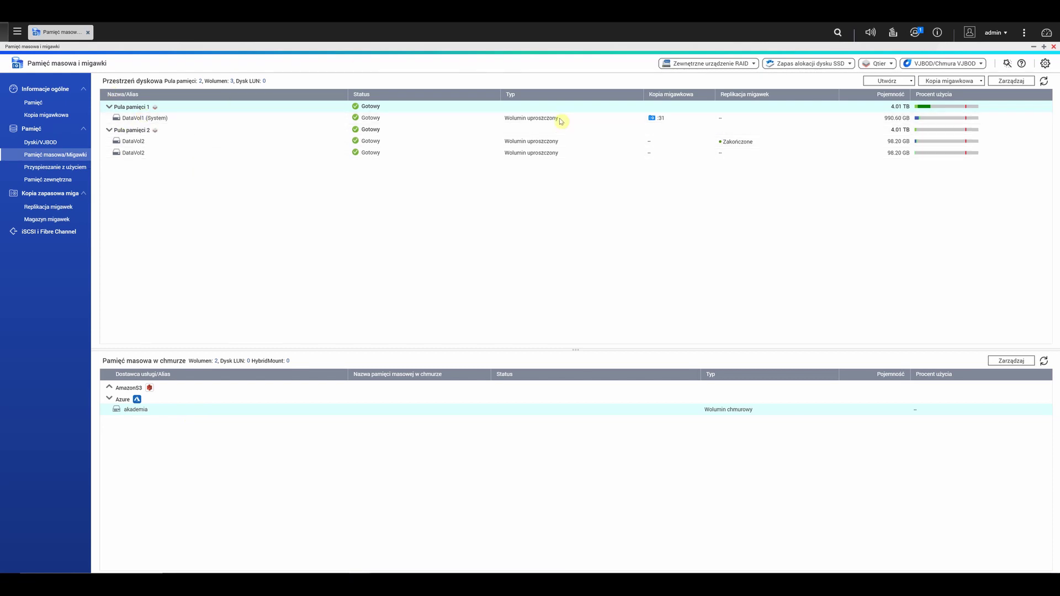
{"action": "left_click", "coordinate": [1045, 82]}
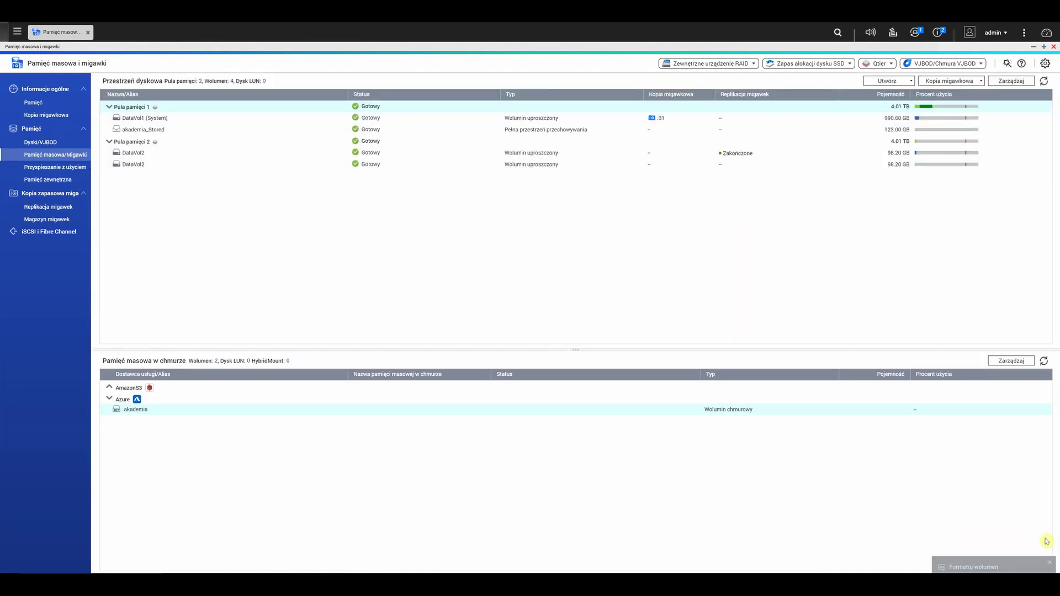
{"action": "left_click", "coordinate": [170, 132]}
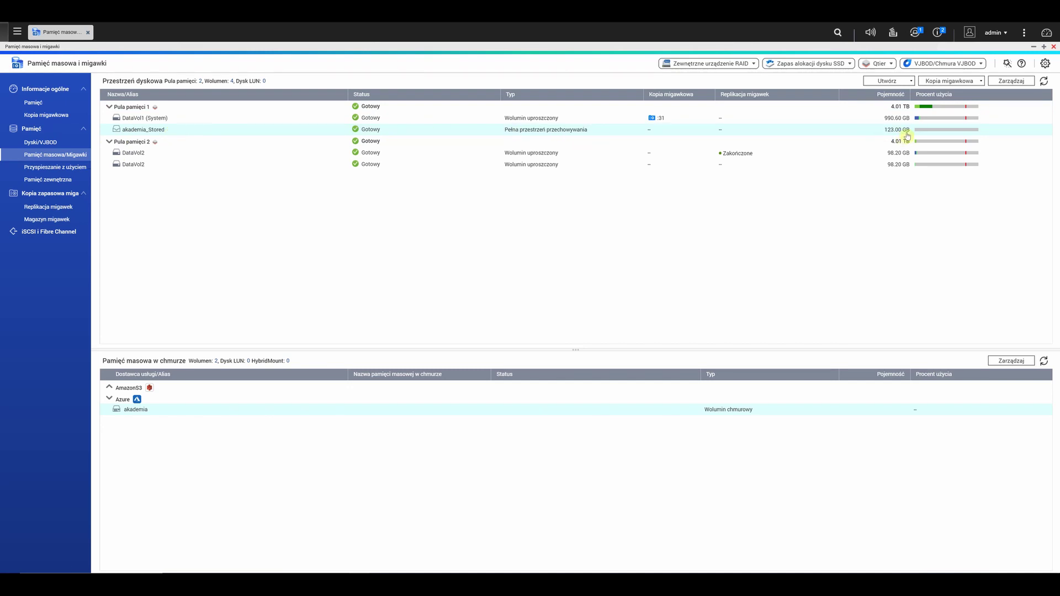
{"action": "mouse_move", "coordinate": [900, 132]}
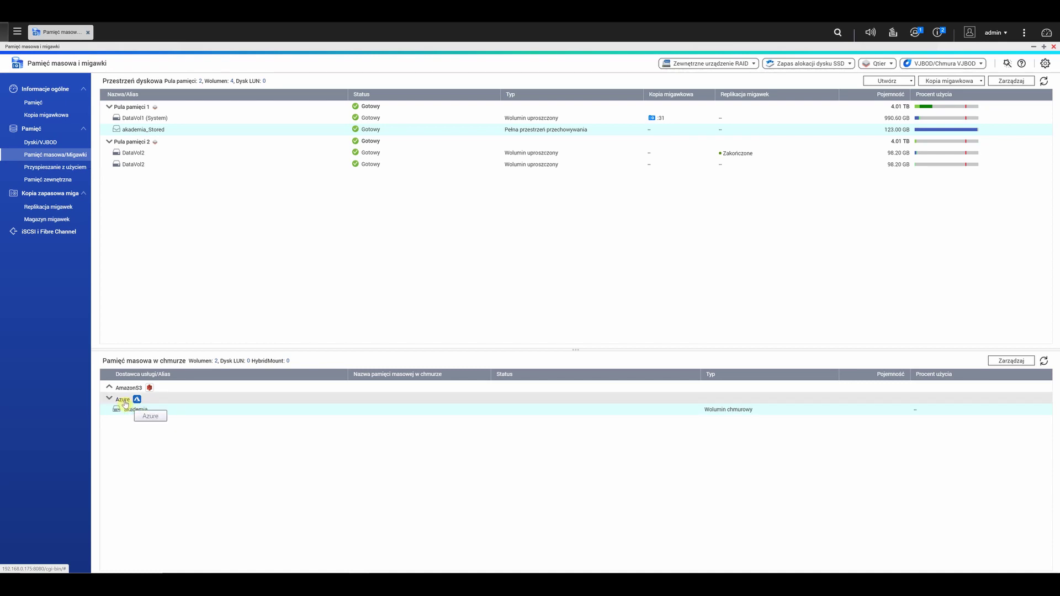
- Switch to File Station and create the shared folder akademia_files on the akademia volume with an automatically assigned path
{"action": "left_click", "coordinate": [17, 31]}
{"action": "left_click", "coordinate": [55, 281]}
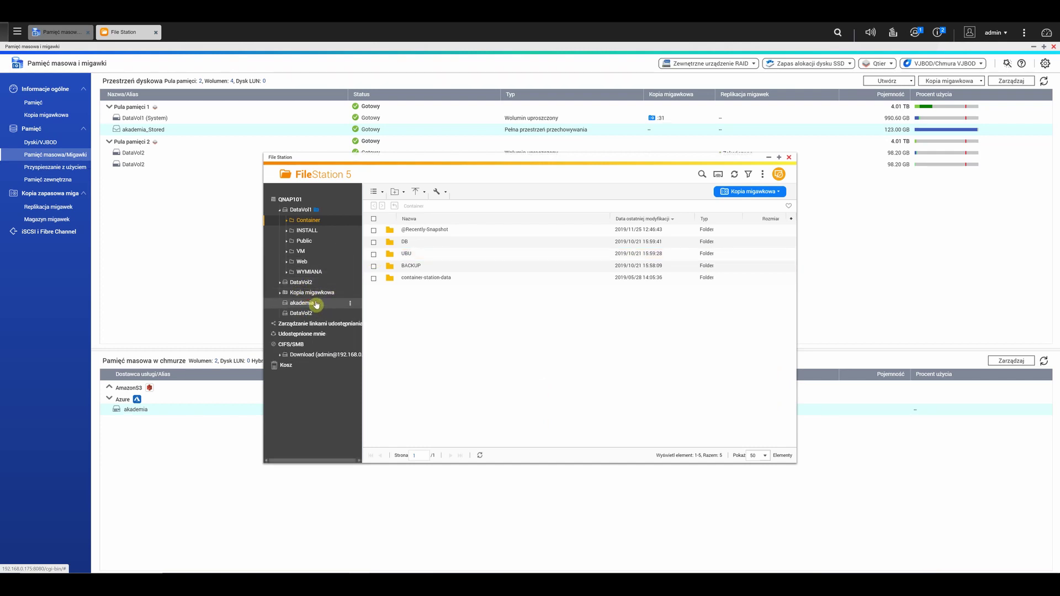
{"action": "mouse_move", "coordinate": [311, 305]}
{"action": "left_click", "coordinate": [350, 303]}
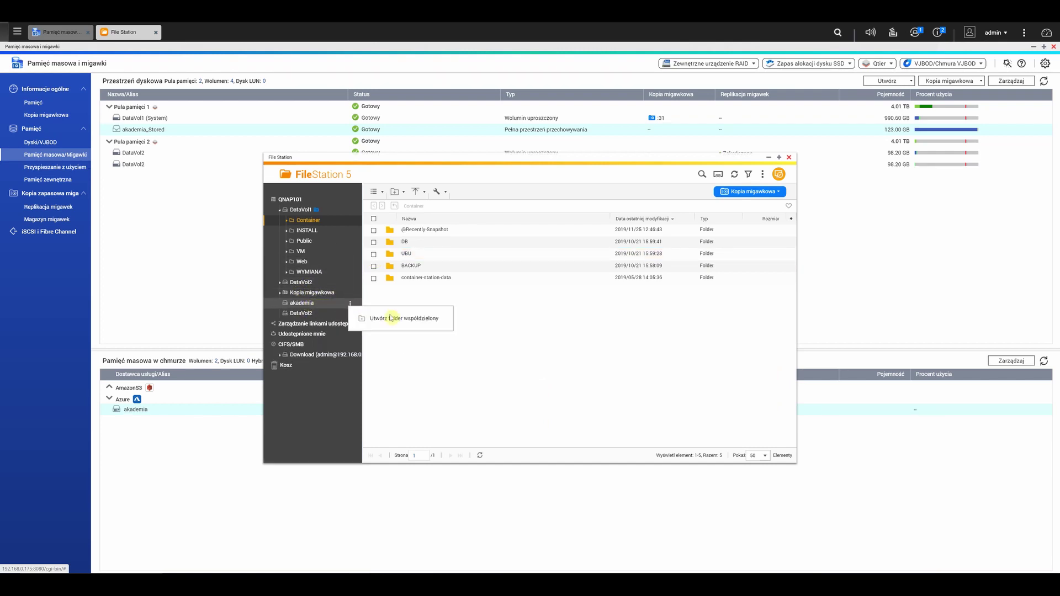
{"action": "left_click", "coordinate": [391, 319]}
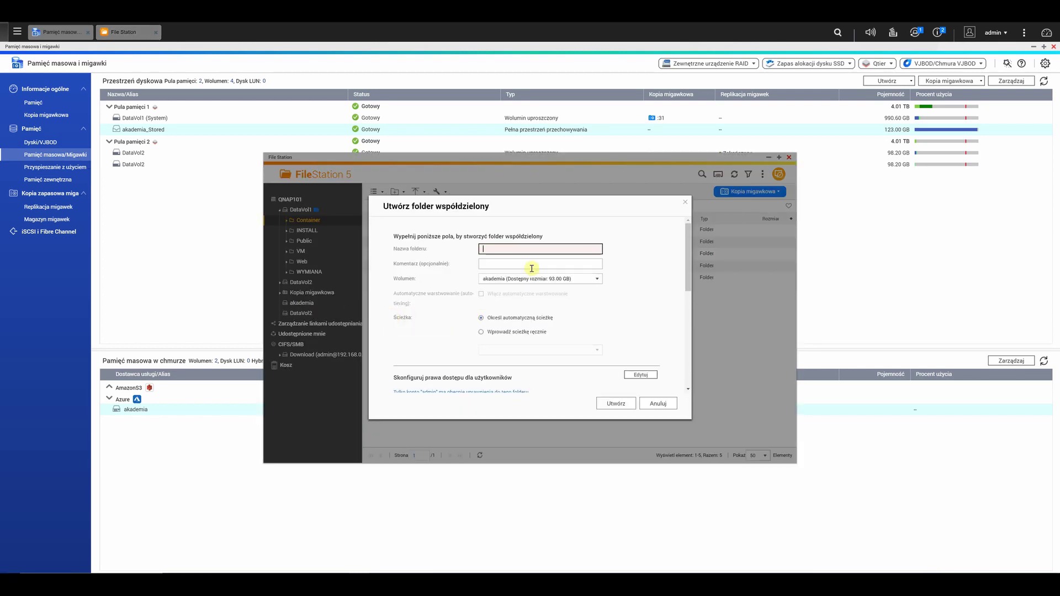
{"action": "type", "text": "akademia"}
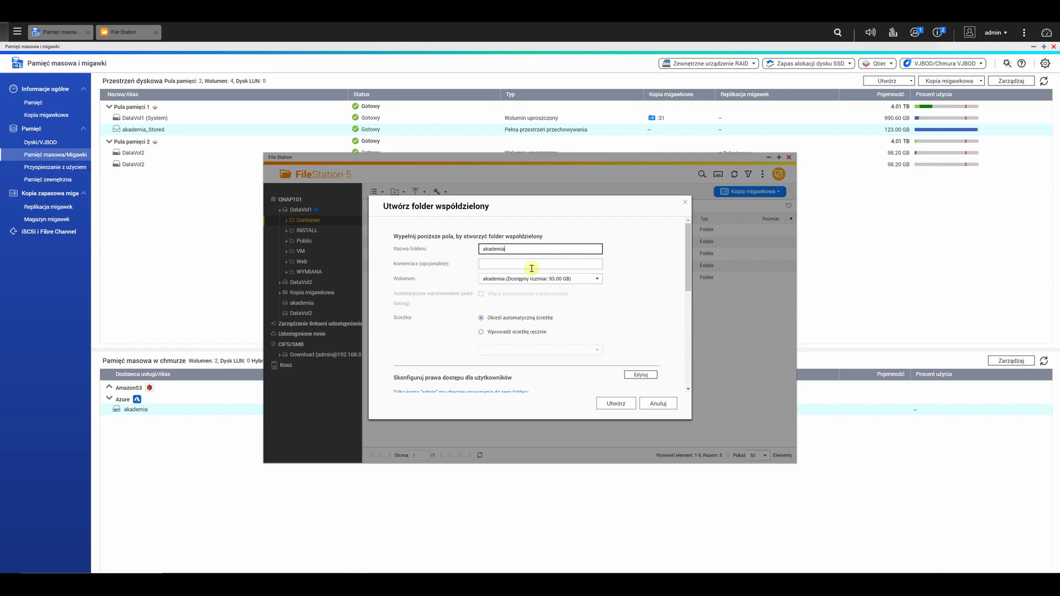
{"action": "type", "text": "s"}
{"action": "left_click", "coordinate": [611, 403]}
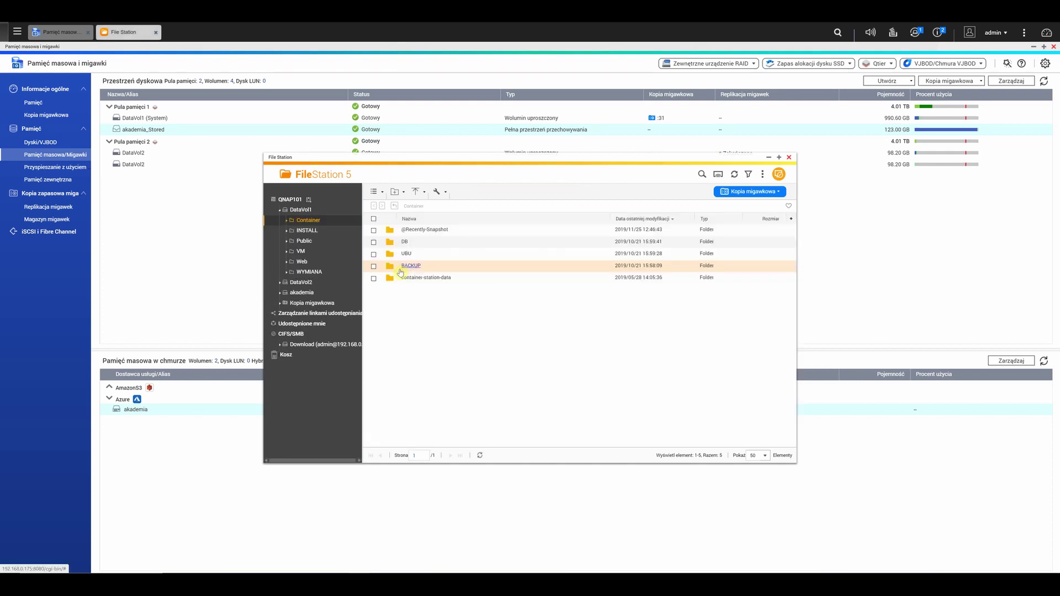
- Create a folder named test inside the akademia_files shared folder on the akademia volume
{"action": "left_click", "coordinate": [280, 292]}
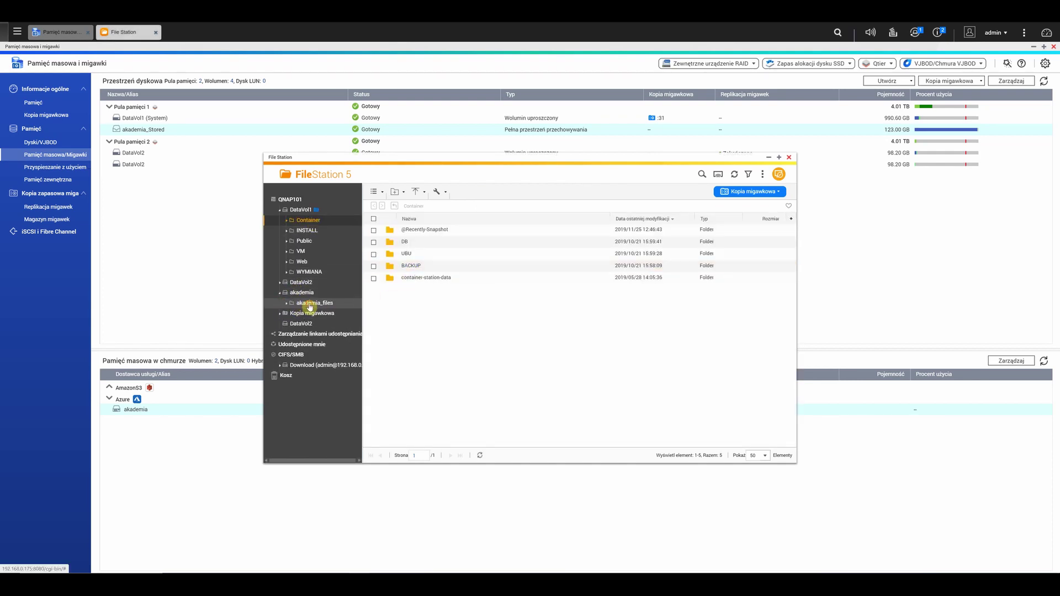
{"action": "left_click", "coordinate": [317, 305]}
{"action": "right_click", "coordinate": [436, 258]}
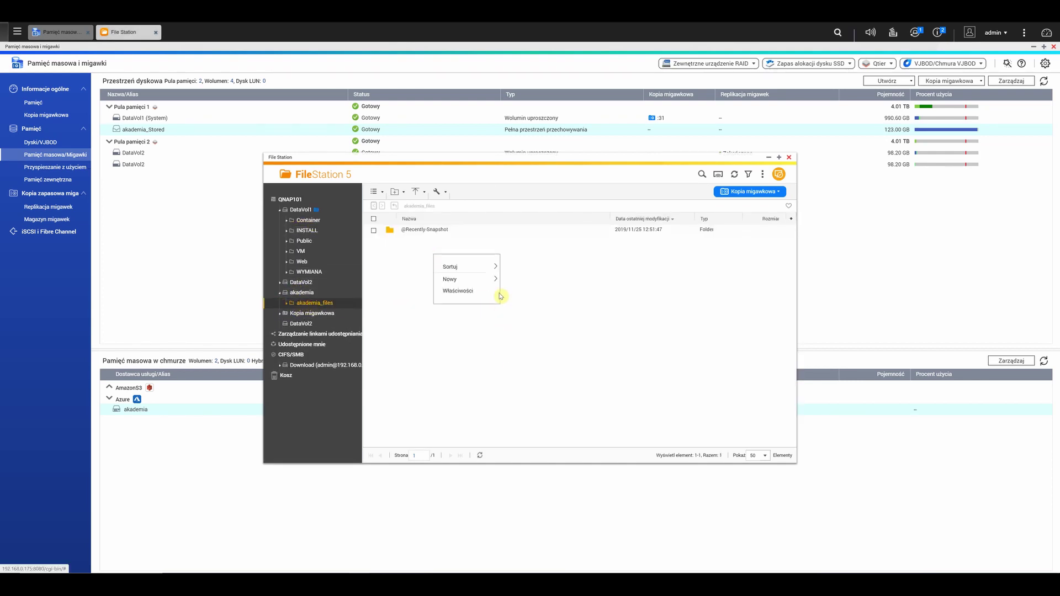
{"action": "left_click", "coordinate": [493, 283]}
{"action": "right_click", "coordinate": [450, 276]}
{"action": "mouse_move", "coordinate": [466, 301]}
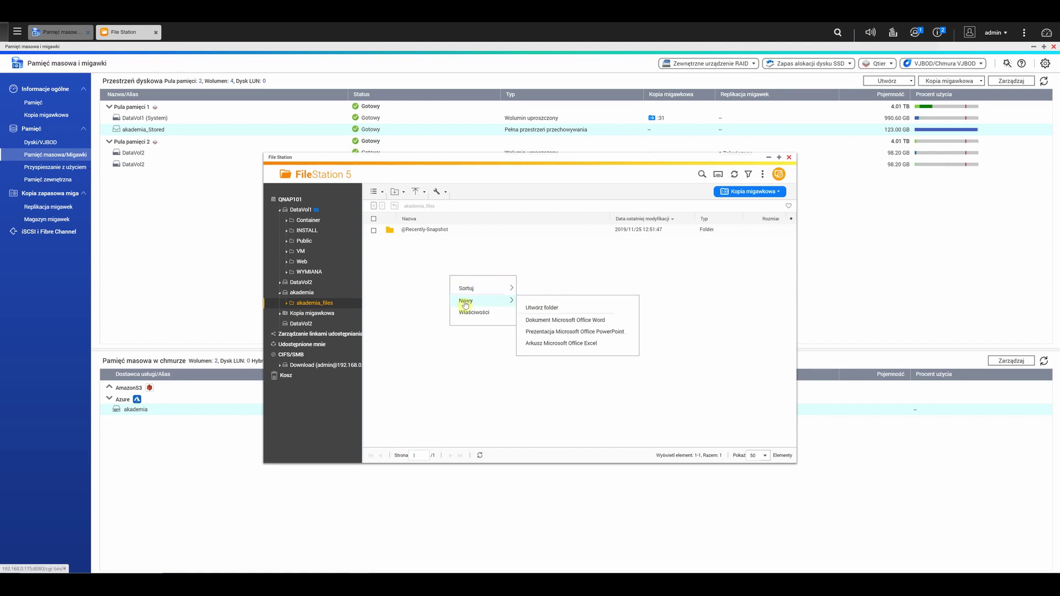
{"action": "left_click", "coordinate": [561, 307]}
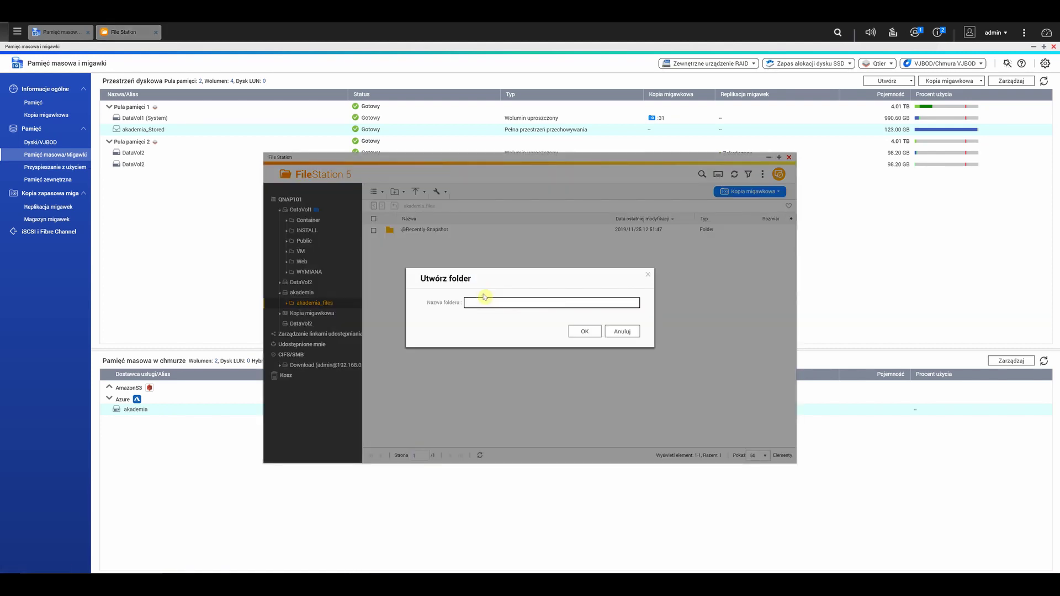
{"action": "type", "text": "test"}
{"action": "key", "text": "Return"}
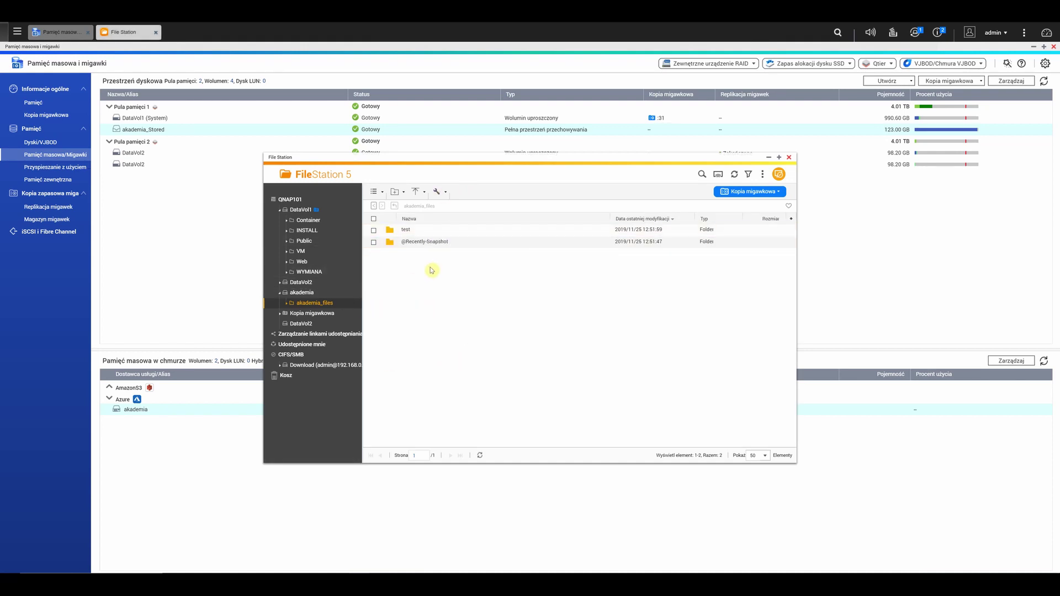
- Close File Station and open the management window of the akademia cloud volume under Azure
{"action": "left_click", "coordinate": [141, 410]}
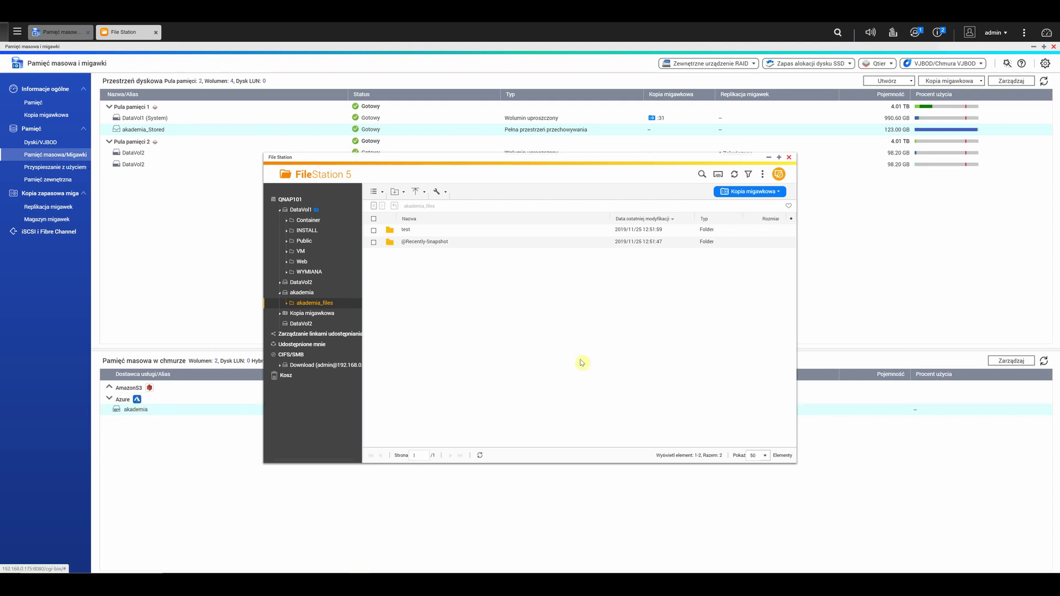
{"action": "left_click", "coordinate": [790, 158]}
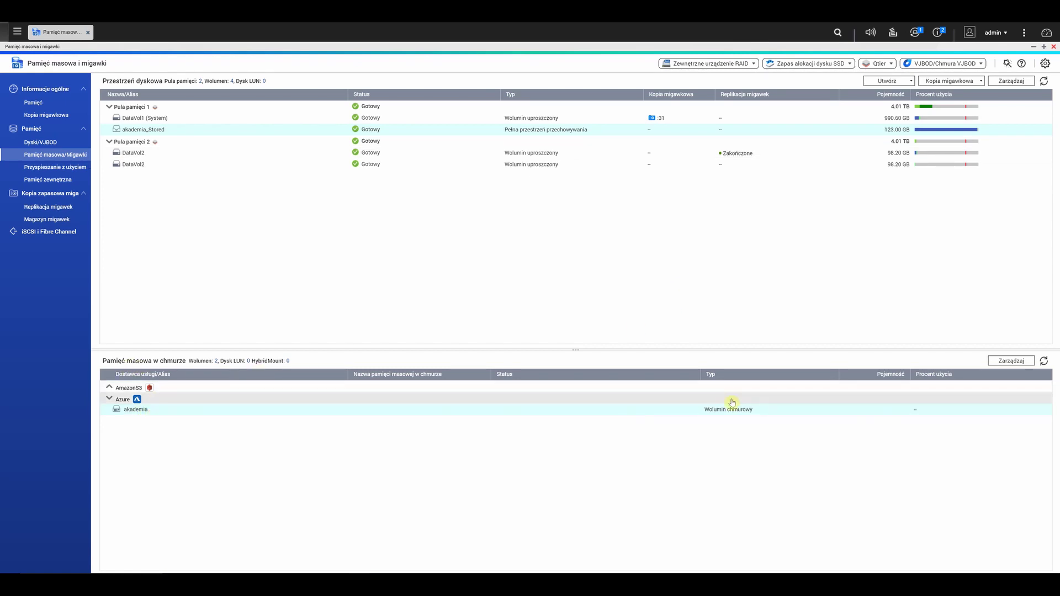
{"action": "left_click", "coordinate": [1027, 364]}
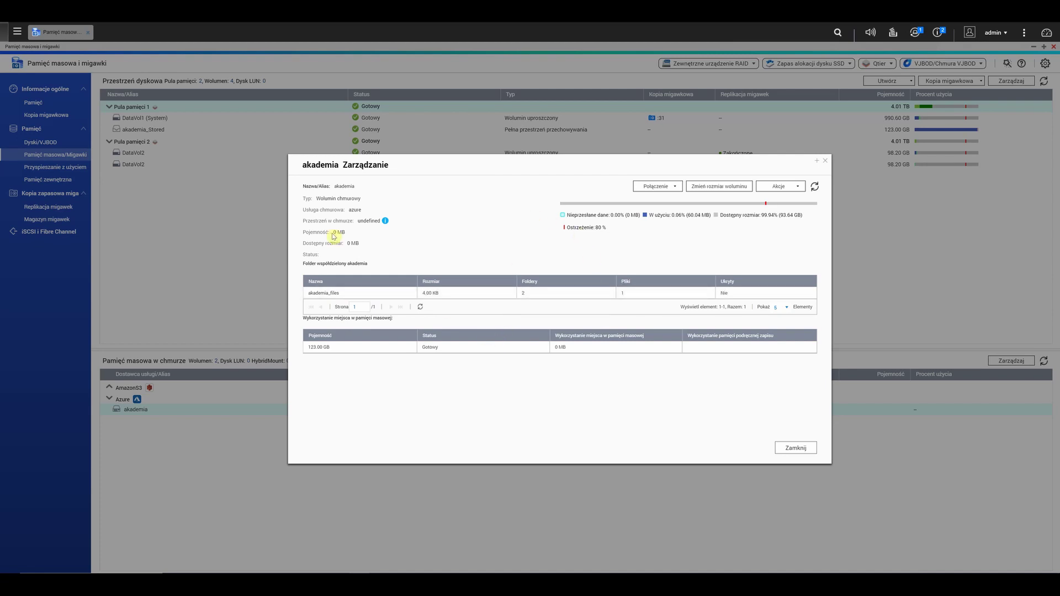
- Switch back to File Station and add the file test.txt to the akademia_files shared folder
{"action": "left_click", "coordinate": [17, 32]}
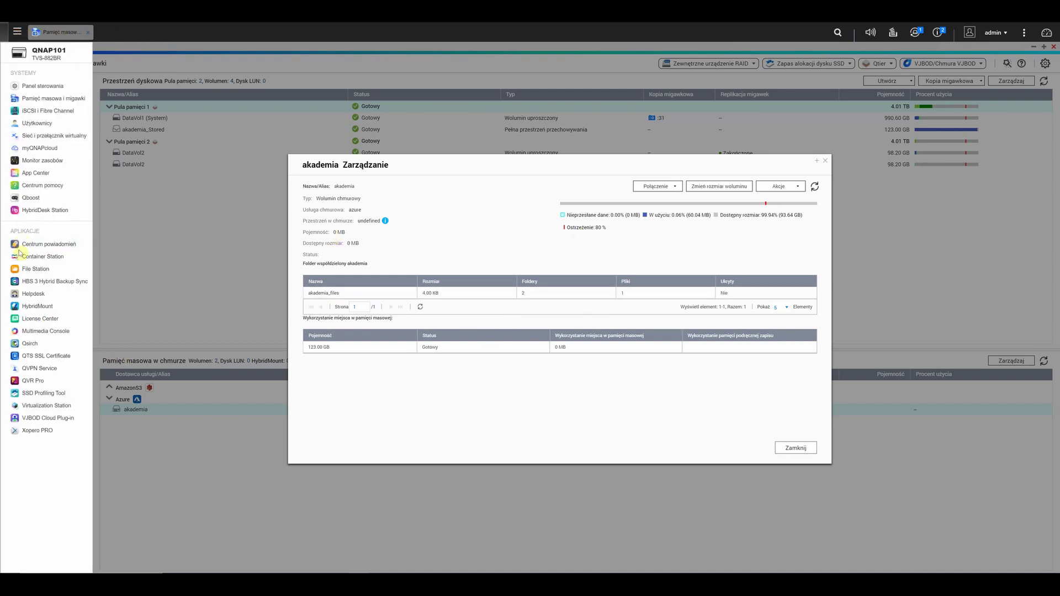
{"action": "left_click", "coordinate": [24, 270]}
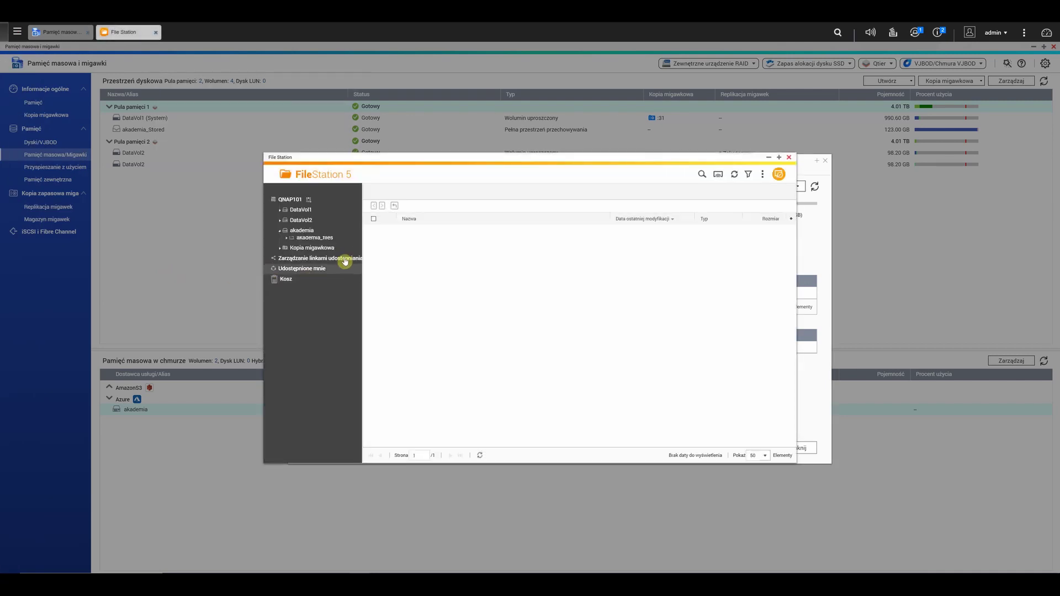
{"action": "left_click", "coordinate": [313, 243]}
{"action": "left_click", "coordinate": [279, 212]}
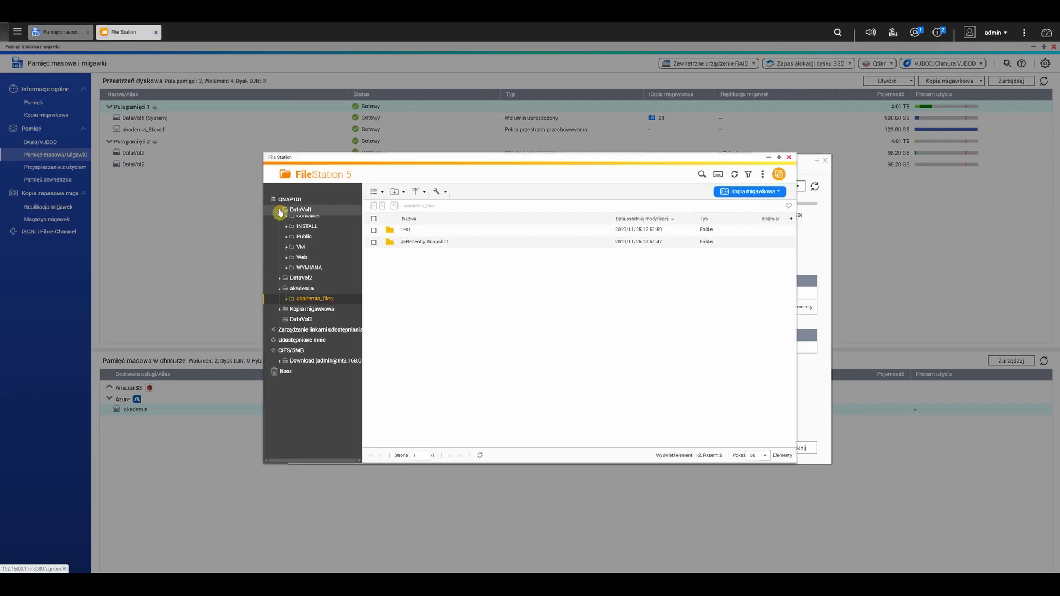
{"action": "left_click", "coordinate": [287, 241]}
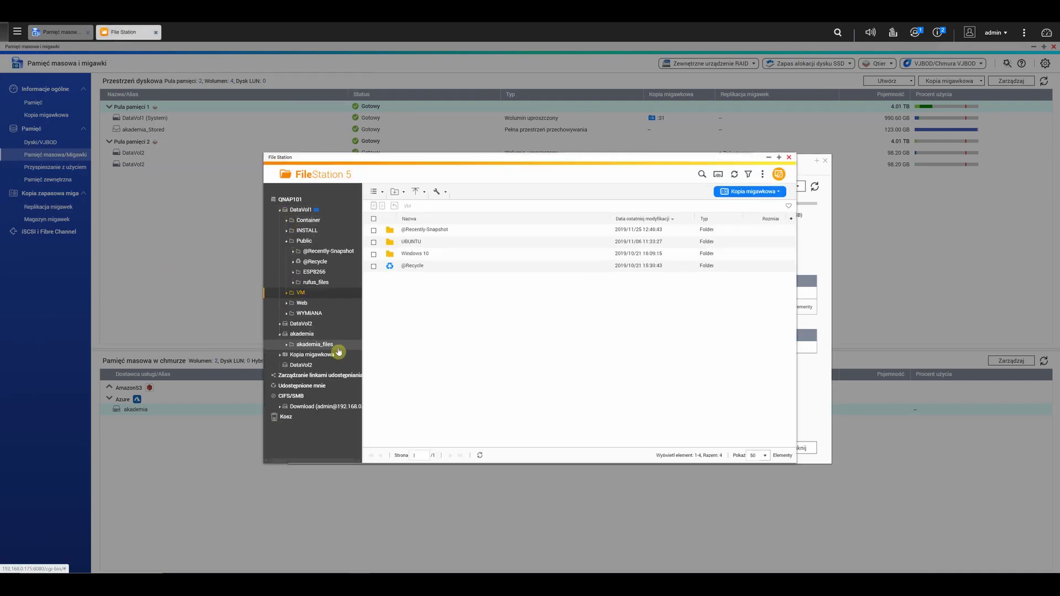
{"action": "left_click", "coordinate": [438, 255]}
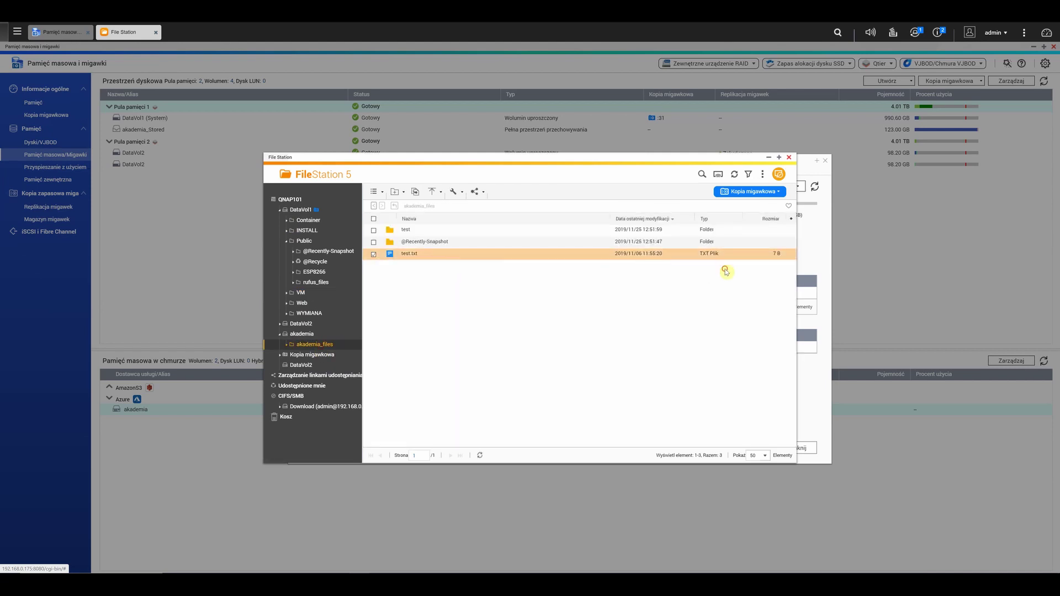
- Return to the akademia volume's management window and refresh its usage and unsent data details
{"action": "left_click", "coordinate": [845, 249]}
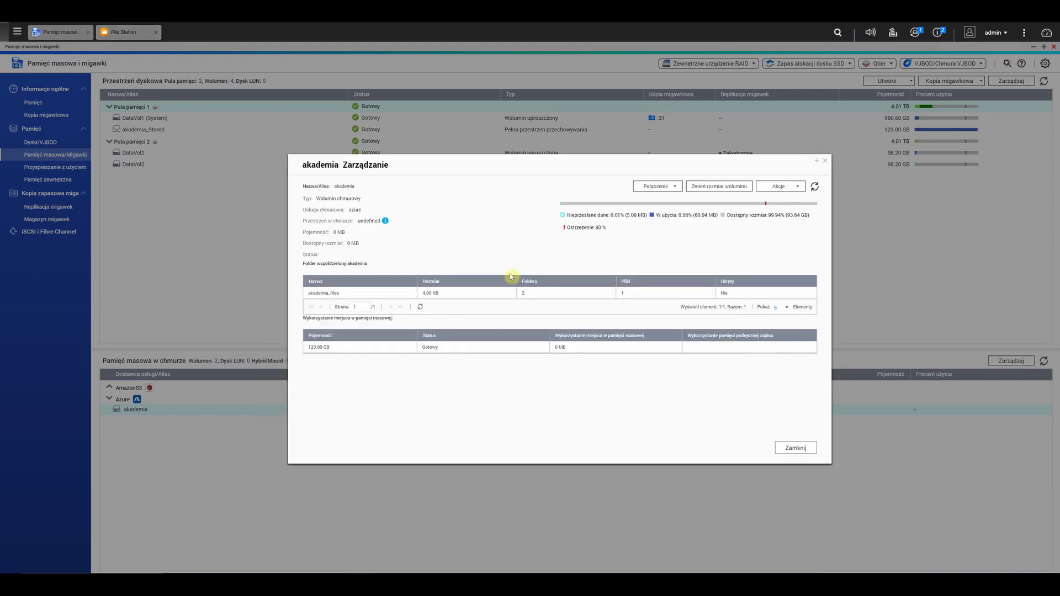
{"action": "left_click", "coordinate": [814, 187]}
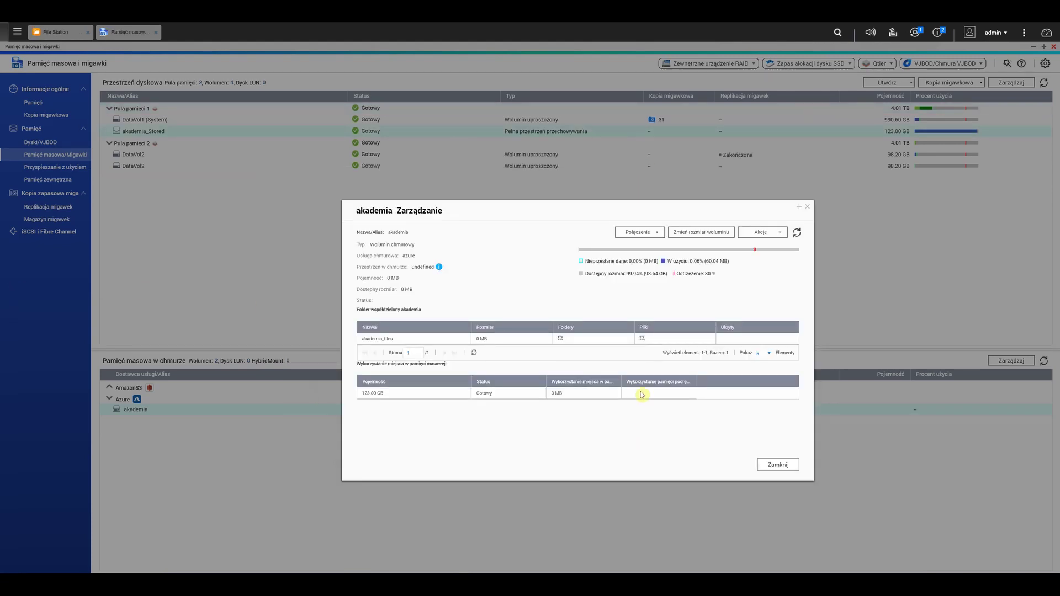
- Review the akademia volume's connection options and its resize wizard, leaving the wizard without applying a new capacity
{"action": "left_click", "coordinate": [640, 233]}
{"action": "left_click_drag", "start_coordinate": [527, 205], "coordinate": [500, 199]}
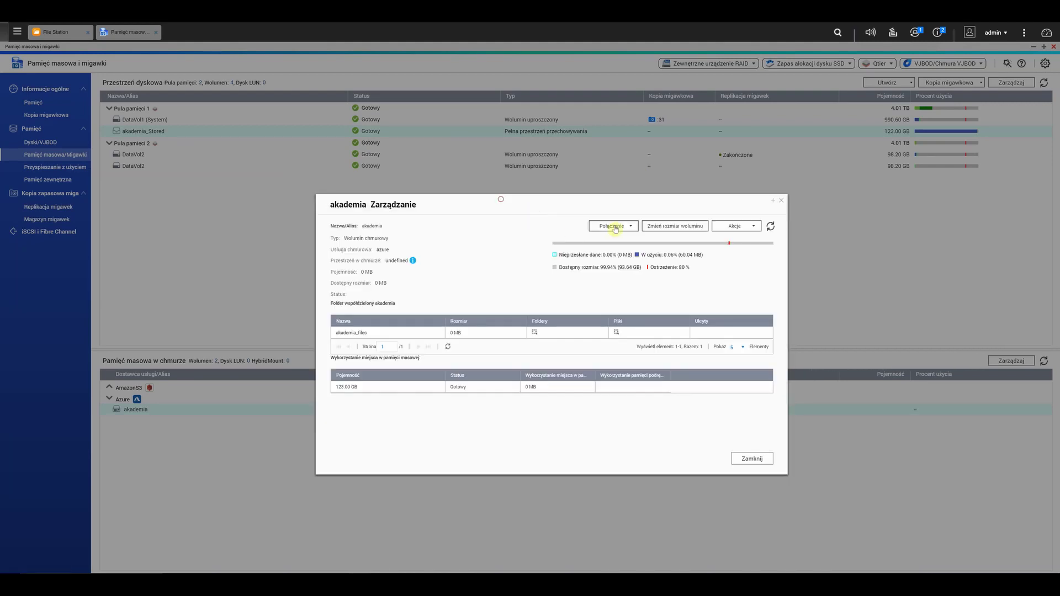
{"action": "left_click", "coordinate": [614, 226]}
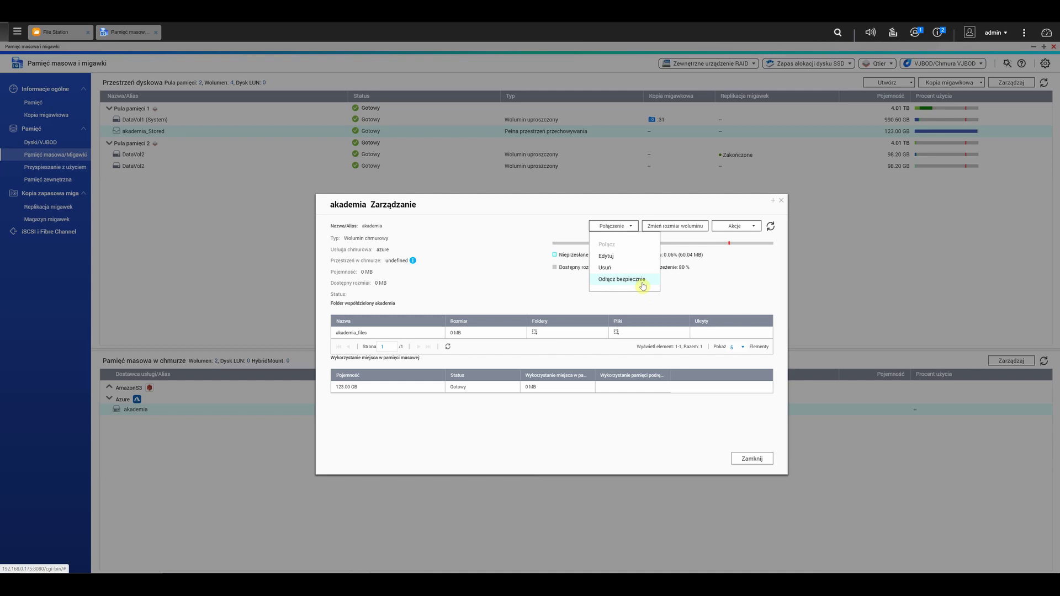
{"action": "left_click", "coordinate": [683, 227]}
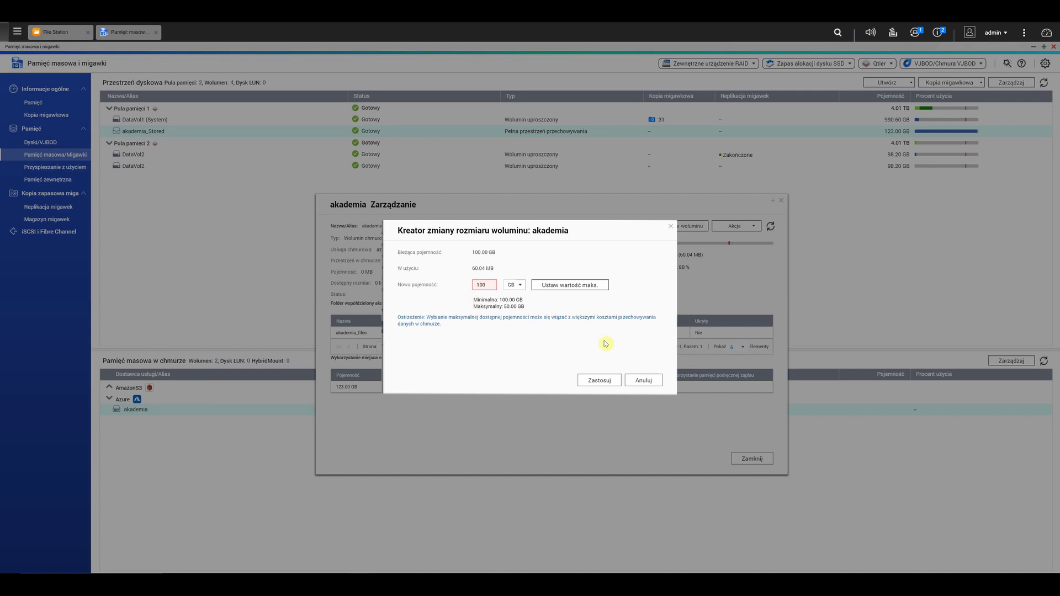
{"action": "left_click", "coordinate": [643, 379]}
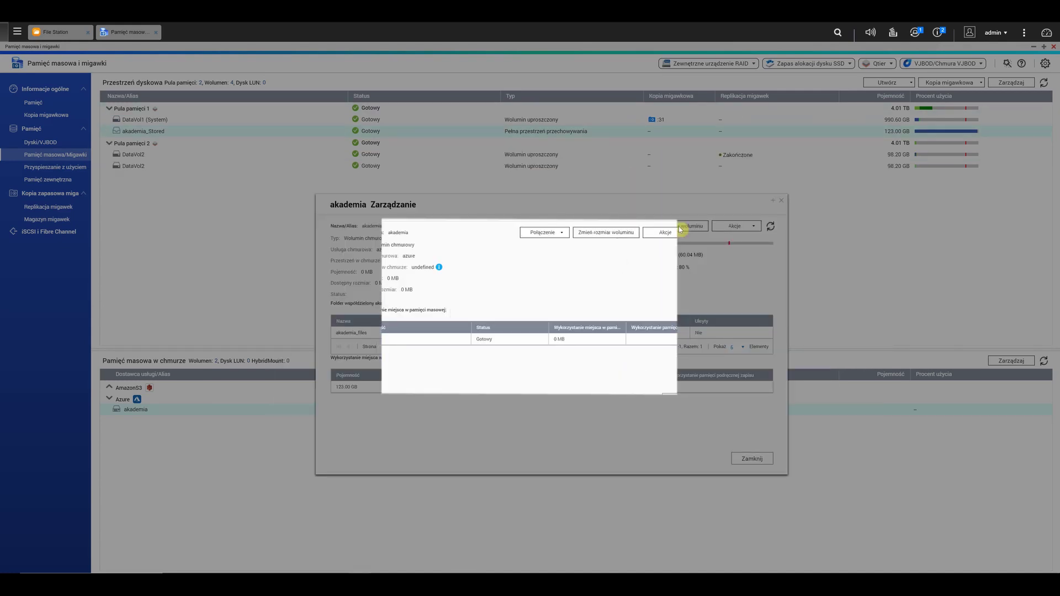
- Examine the akademia volume's data transfer statistics for the last week and the other available volume actions
{"action": "left_click", "coordinate": [838, 208]}
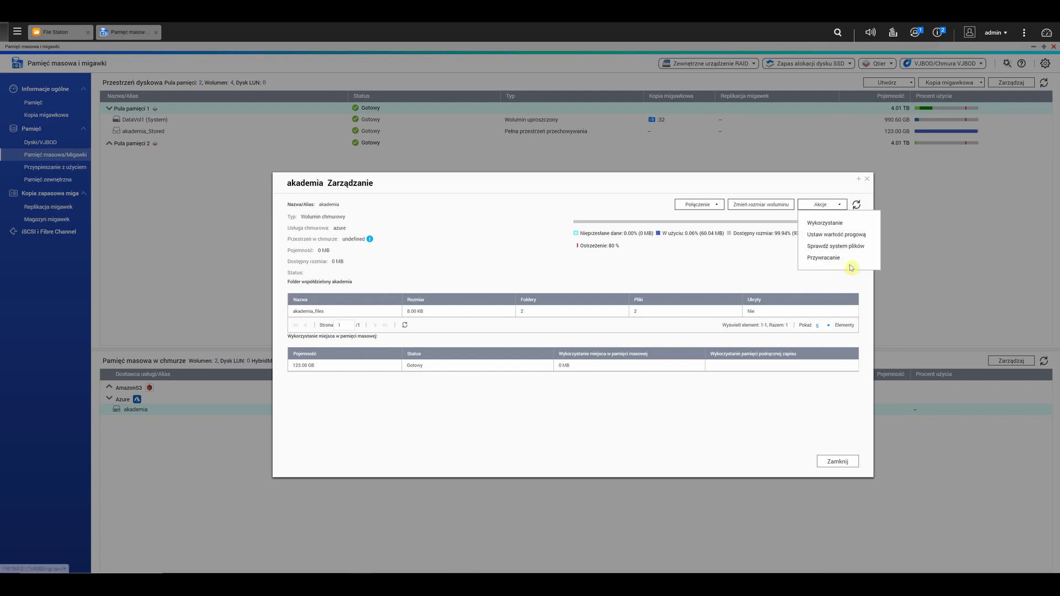
{"action": "left_click", "coordinate": [837, 223]}
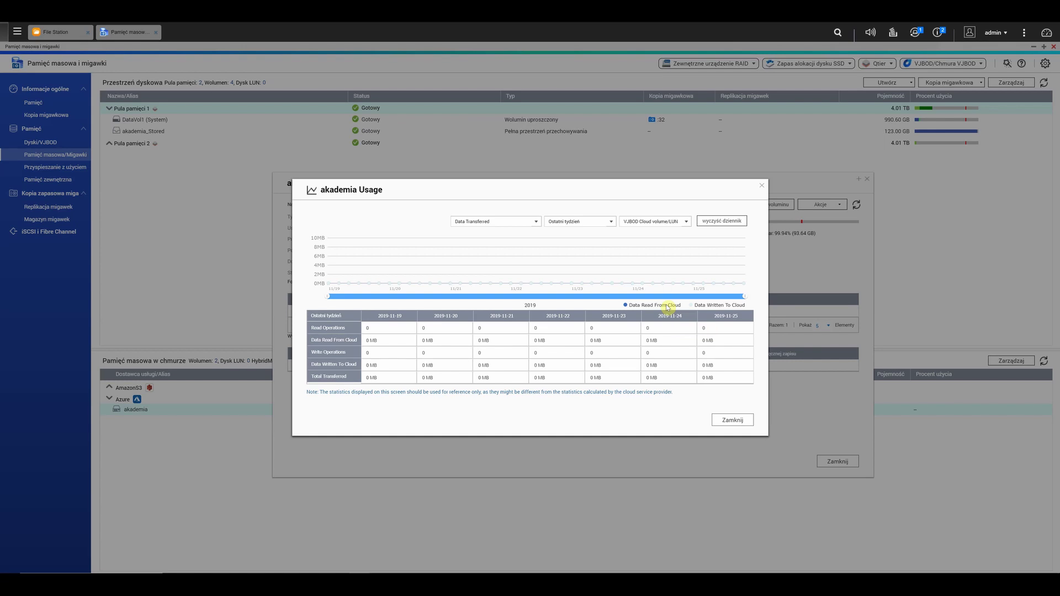
{"action": "left_click", "coordinate": [732, 420]}
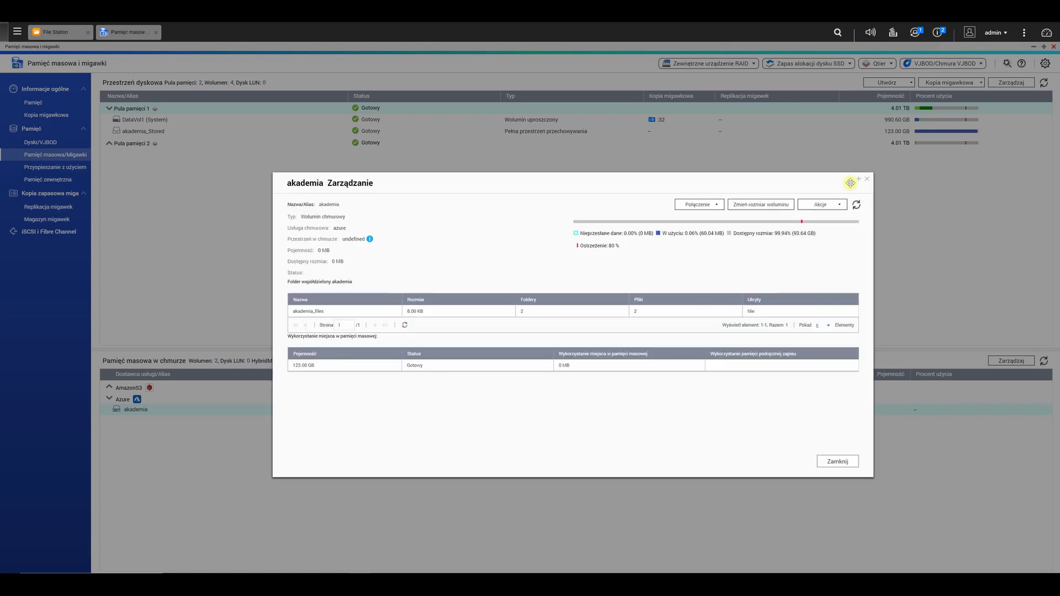
{"action": "left_click", "coordinate": [840, 206]}
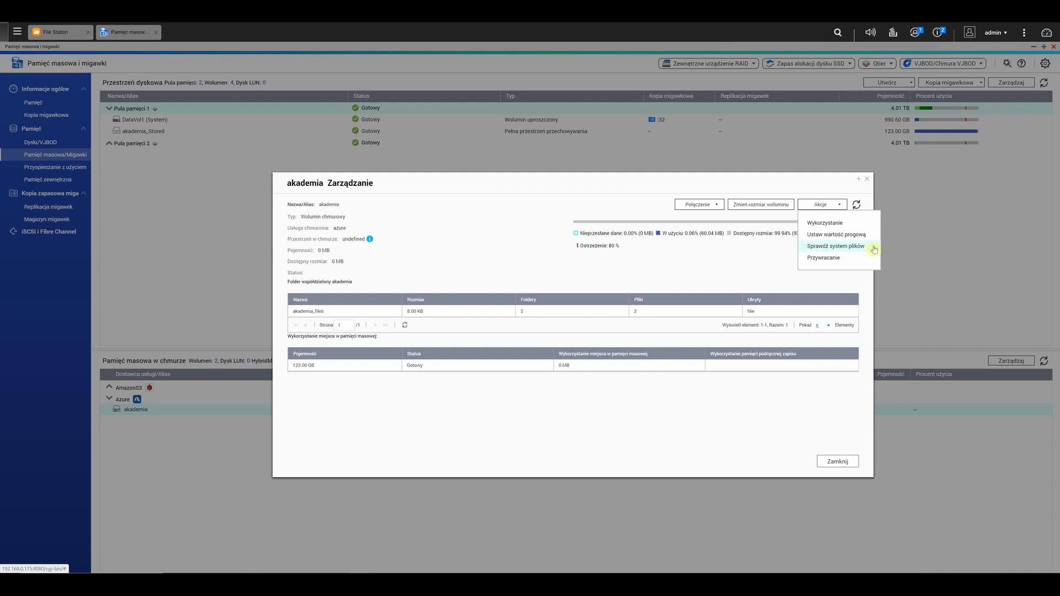
{"action": "left_click", "coordinate": [713, 452]}
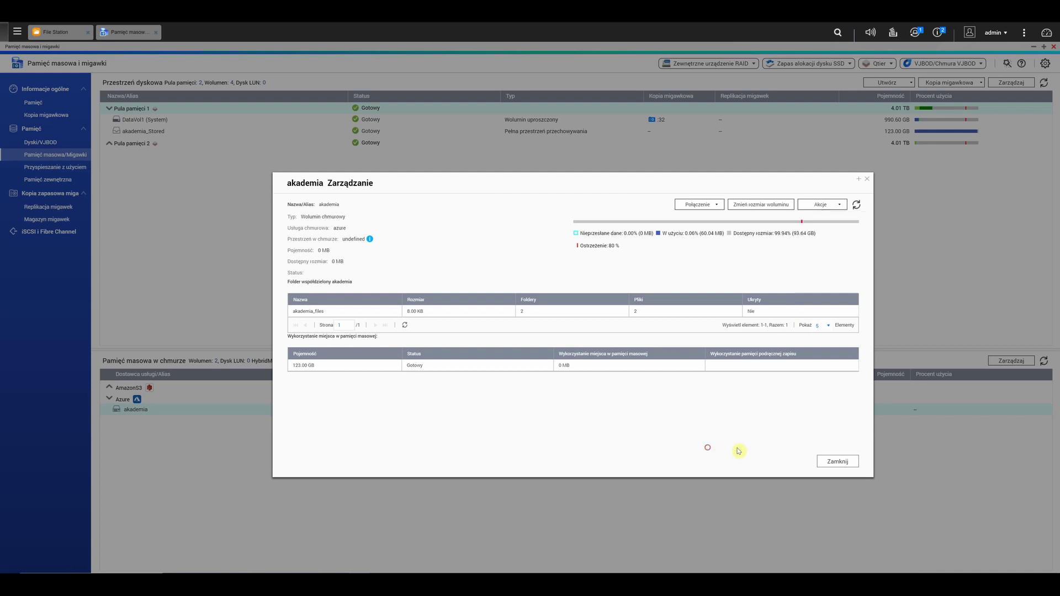
- Close the akademia volume's management window and start a new VJBOD cloud volume with Azure as the provider
{"action": "left_click", "coordinate": [832, 464]}
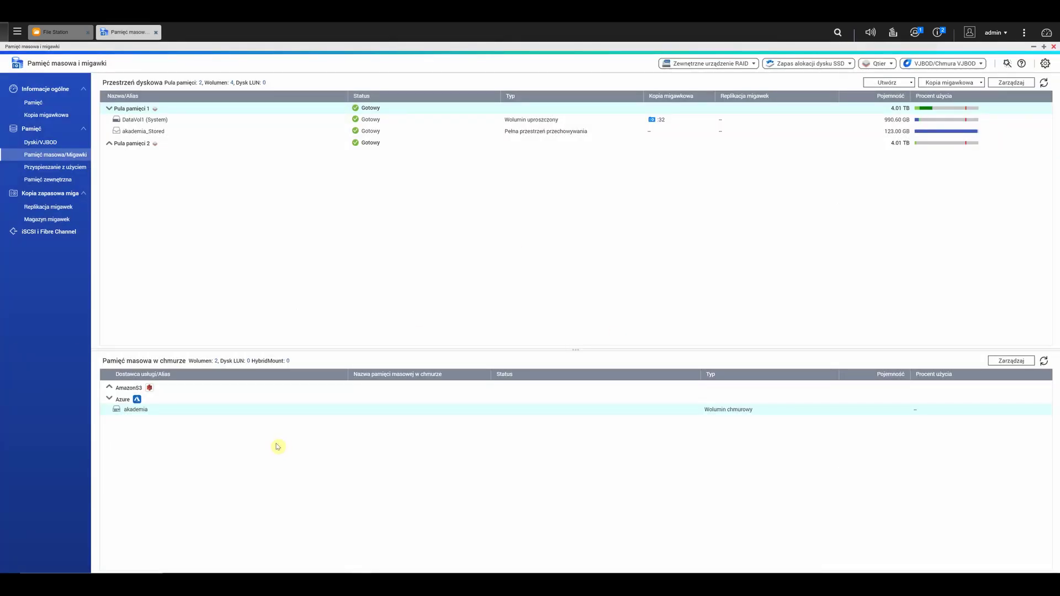
{"action": "left_click", "coordinate": [214, 423]}
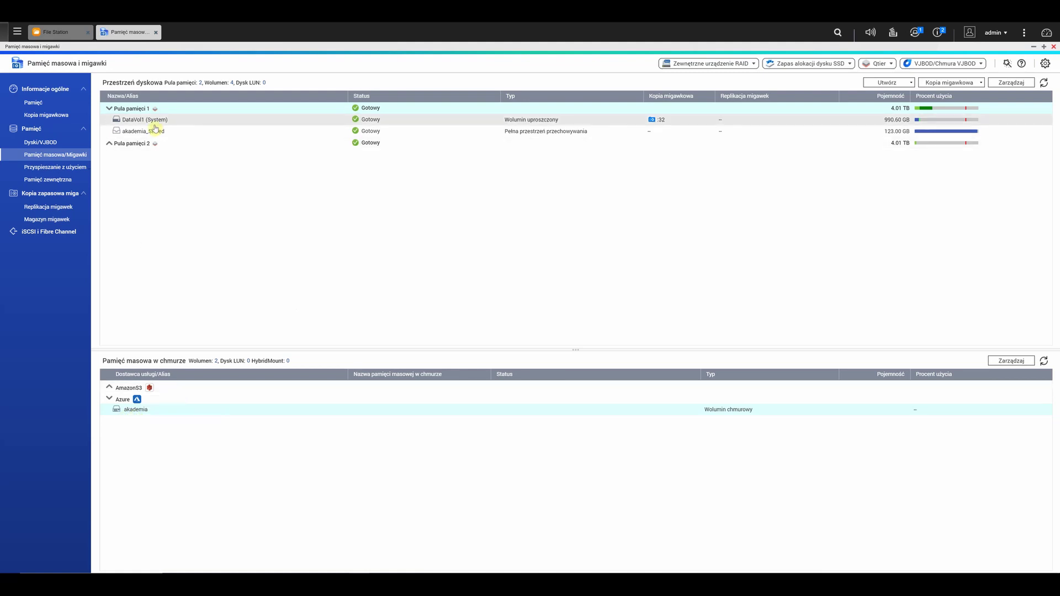
{"action": "left_click", "coordinate": [910, 82]}
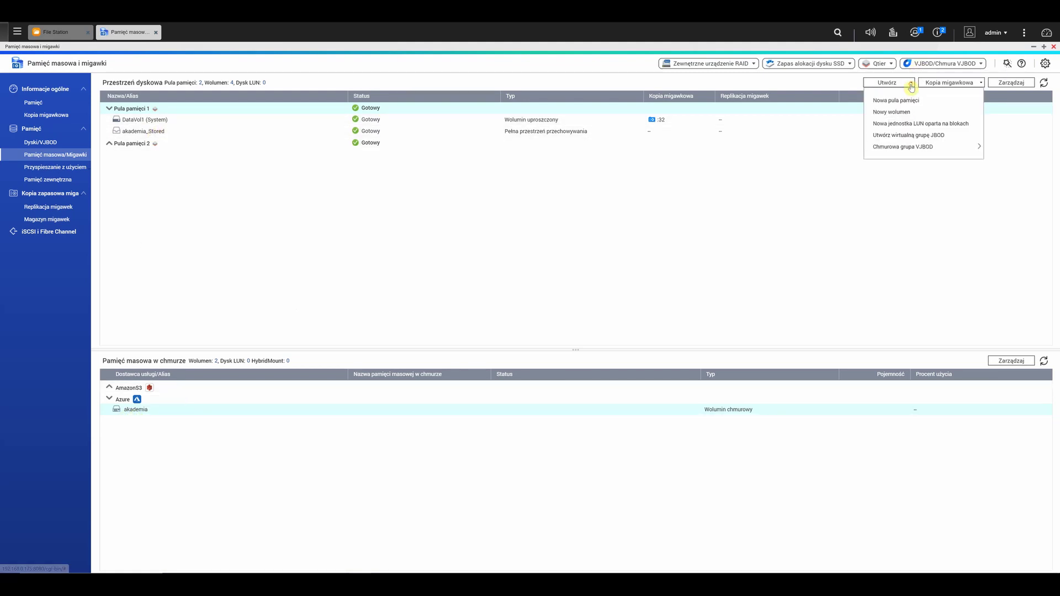
{"action": "mouse_move", "coordinate": [914, 150]}
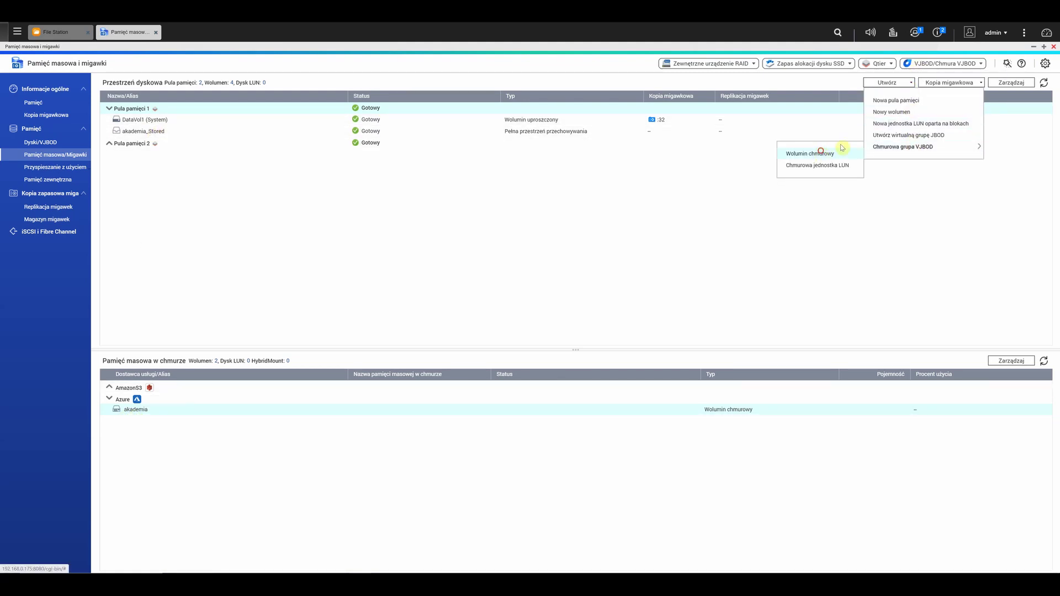
{"action": "left_click", "coordinate": [822, 153]}
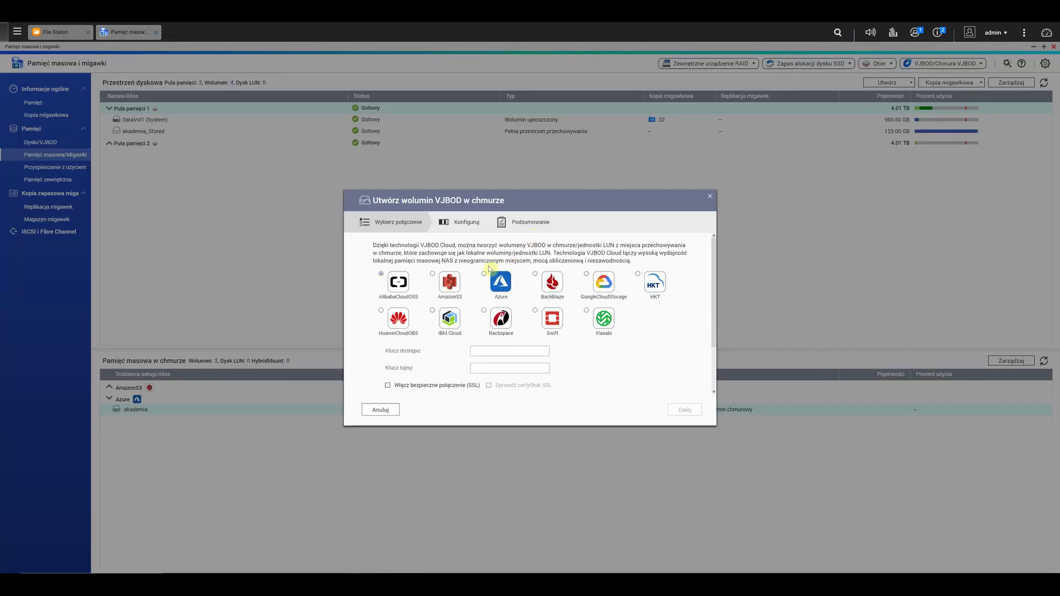
{"action": "left_click", "coordinate": [484, 274]}
{"action": "left_click_drag", "start_coordinate": [717, 427], "coordinate": [843, 430]}
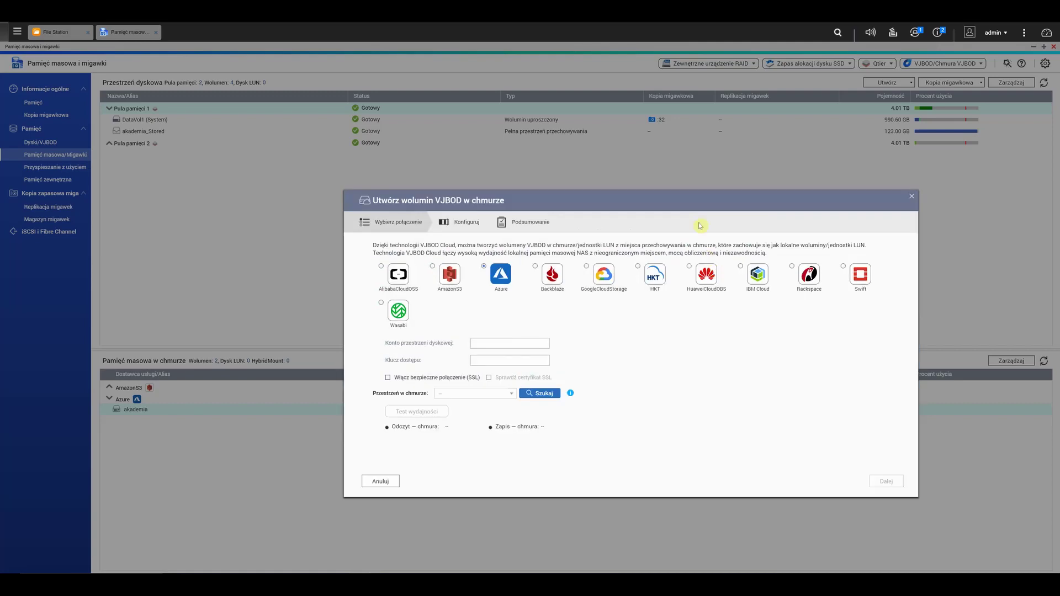
{"action": "left_click_drag", "start_coordinate": [679, 194], "coordinate": [571, 137]}
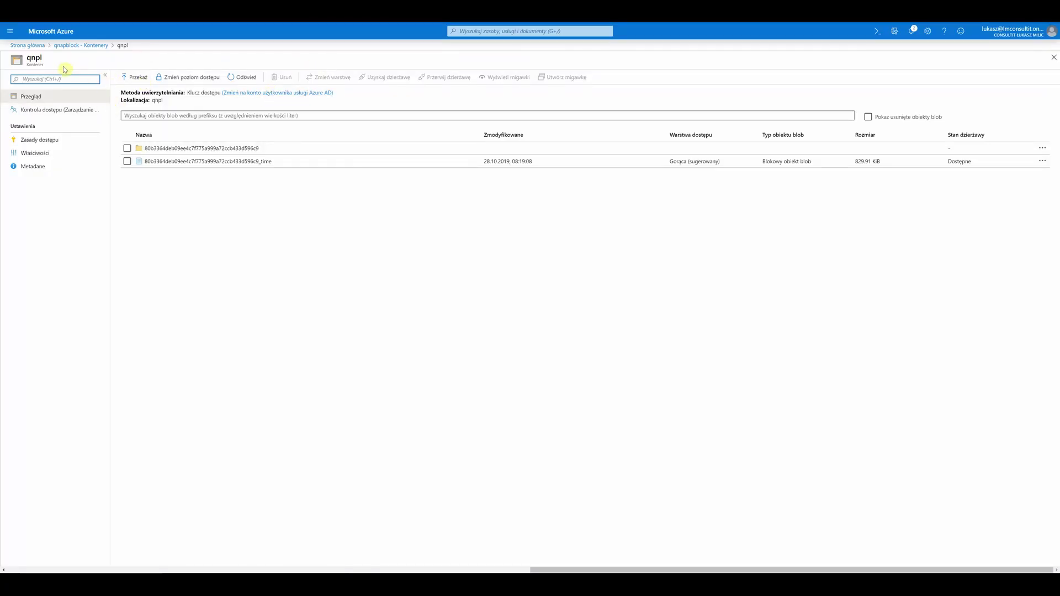
- Switch to the Azure portal and copy the qnapblock storage account name from its access keys into the wizard's storage account field
{"action": "left_click", "coordinate": [89, 46]}
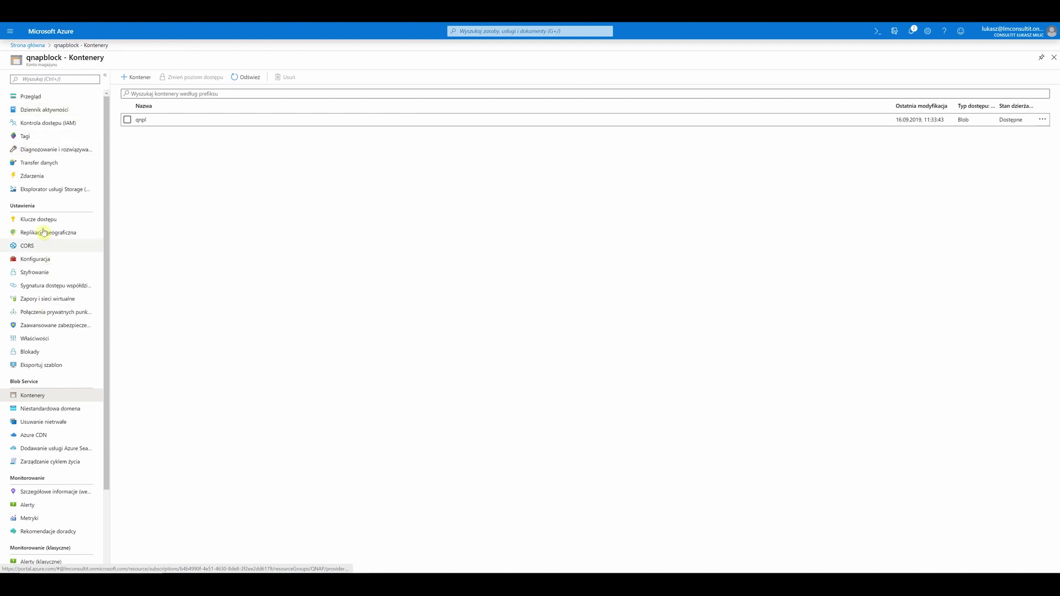
{"action": "left_click", "coordinate": [82, 220]}
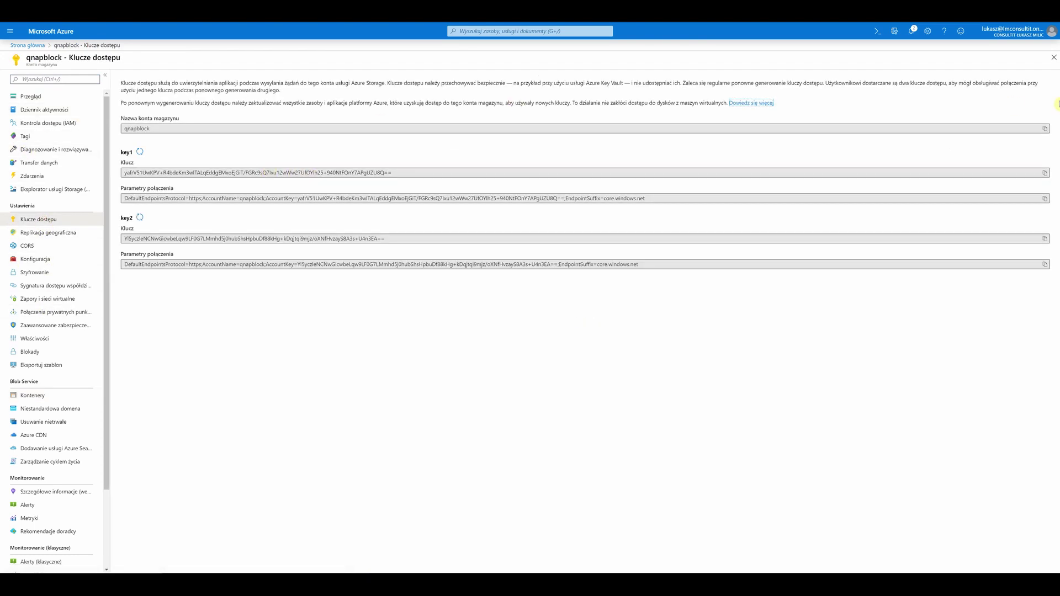
{"action": "left_click", "coordinate": [1044, 128]}
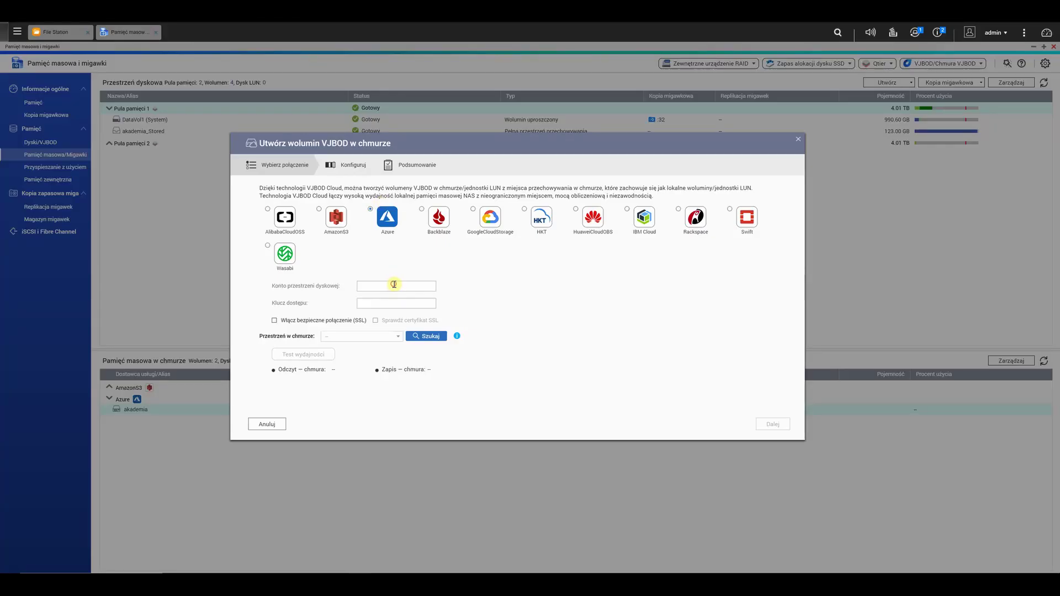
{"action": "left_click", "coordinate": [394, 286]}
{"action": "key", "text": "ctrl+v"}
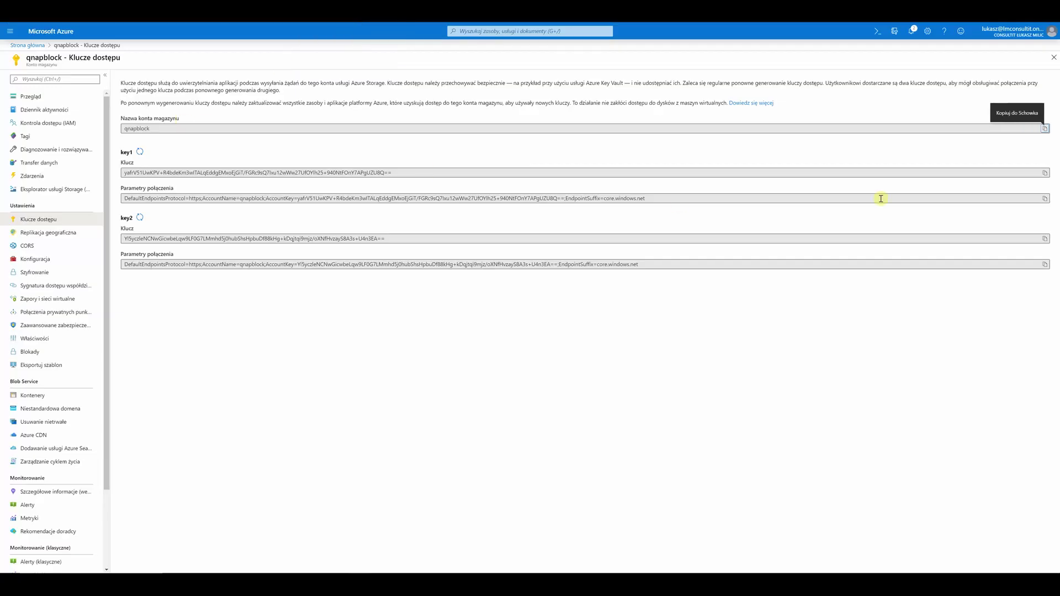
- Copy the storage account's key1 value from the Azure portal and paste it into the wizard's access key field
{"action": "left_click", "coordinate": [1045, 173]}
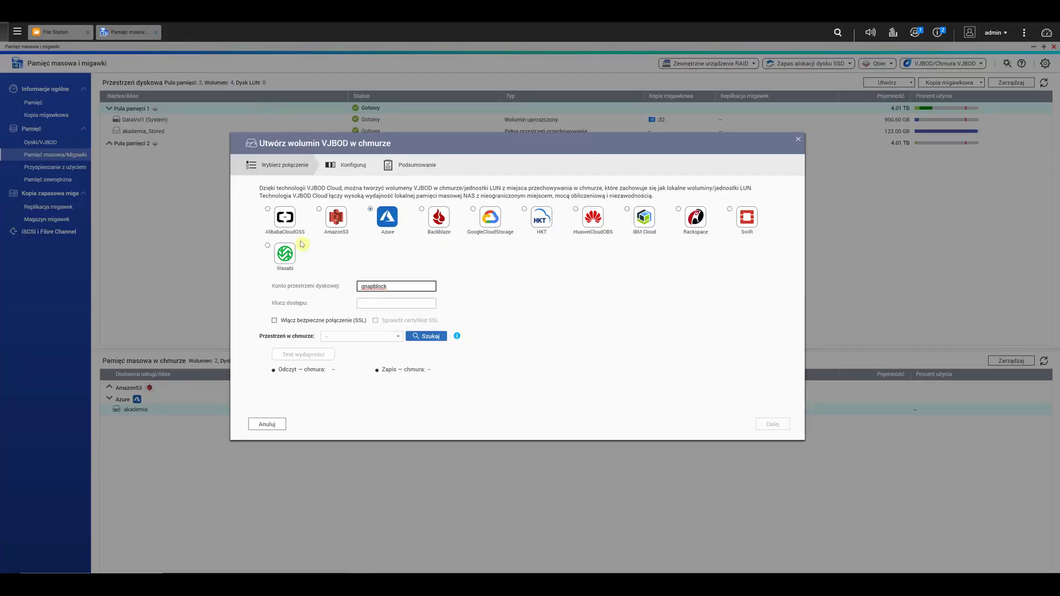
{"action": "left_click", "coordinate": [386, 303]}
{"action": "key", "text": "ctrl+v"}
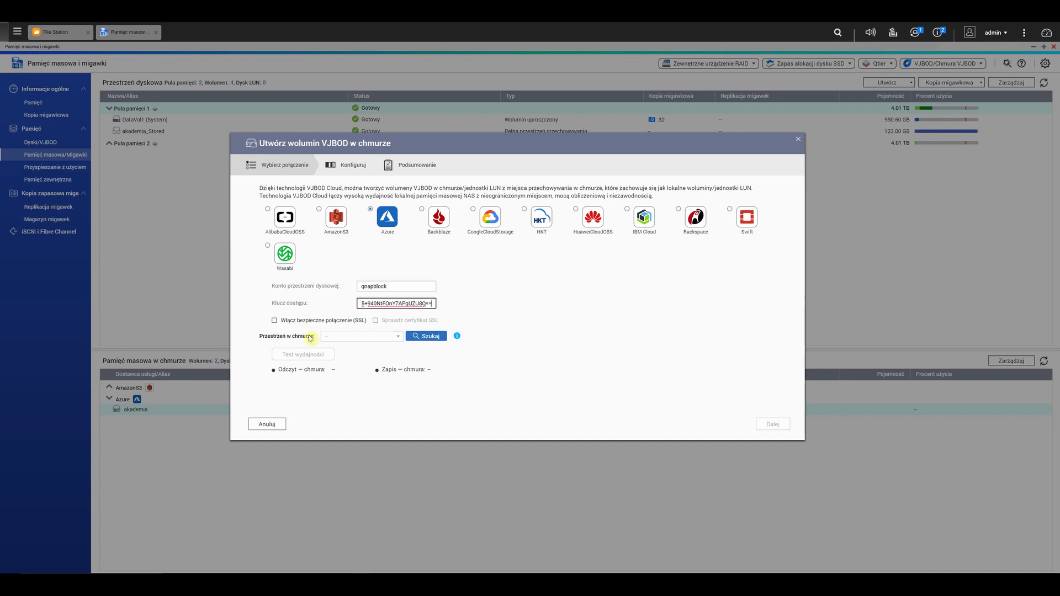
- Enable the secure SSL connection, search the cloud spaces, keep qnpl selected and continue to the configuration stage
{"action": "left_click", "coordinate": [306, 324]}
{"action": "left_click", "coordinate": [426, 336]}
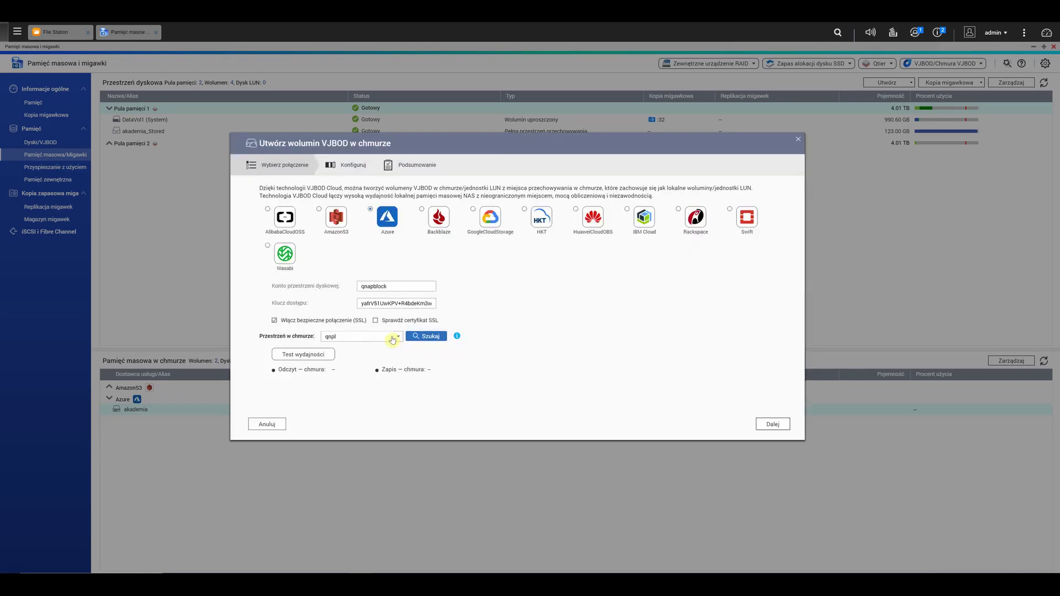
{"action": "left_click", "coordinate": [387, 338]}
{"action": "left_click", "coordinate": [386, 339]}
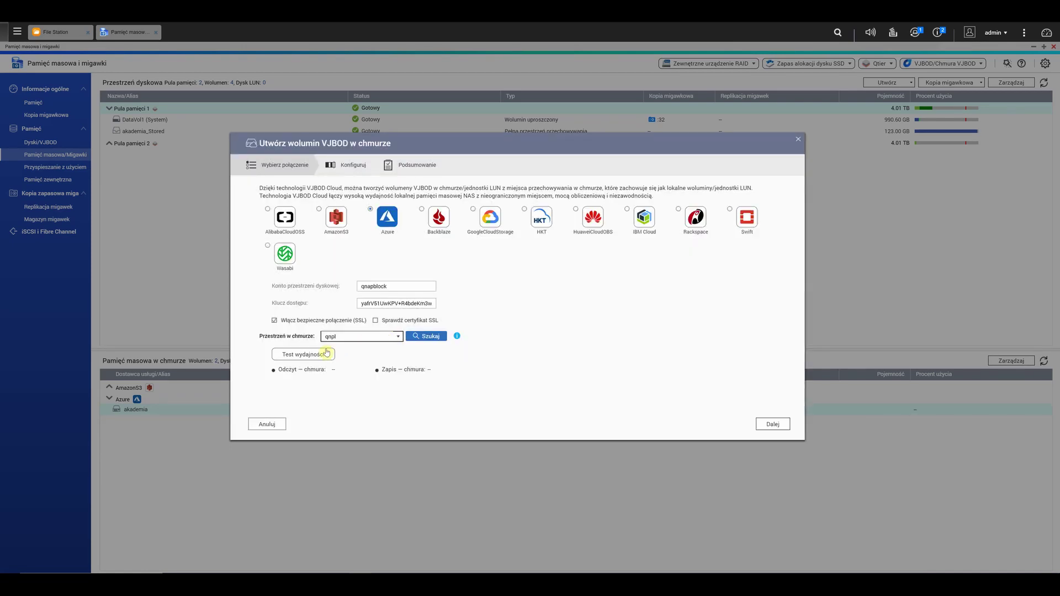
{"action": "left_click", "coordinate": [768, 423]}
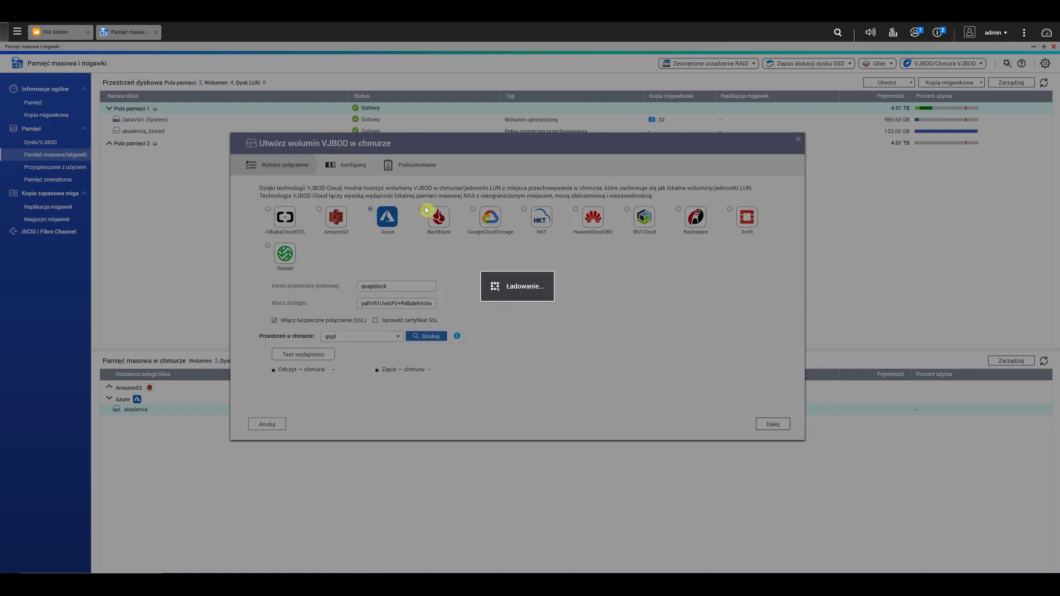
- Choose to attach an existing cloud volume and select qstorage_CloudVol1 instead of cloudvolume
{"action": "left_click", "coordinate": [415, 198]}
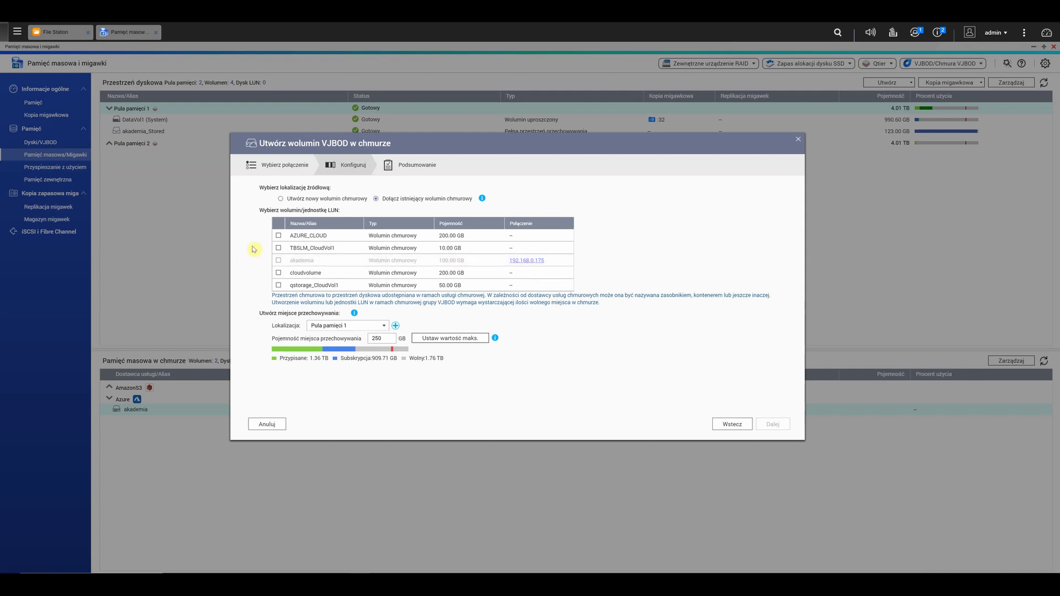
{"action": "left_click", "coordinate": [279, 274]}
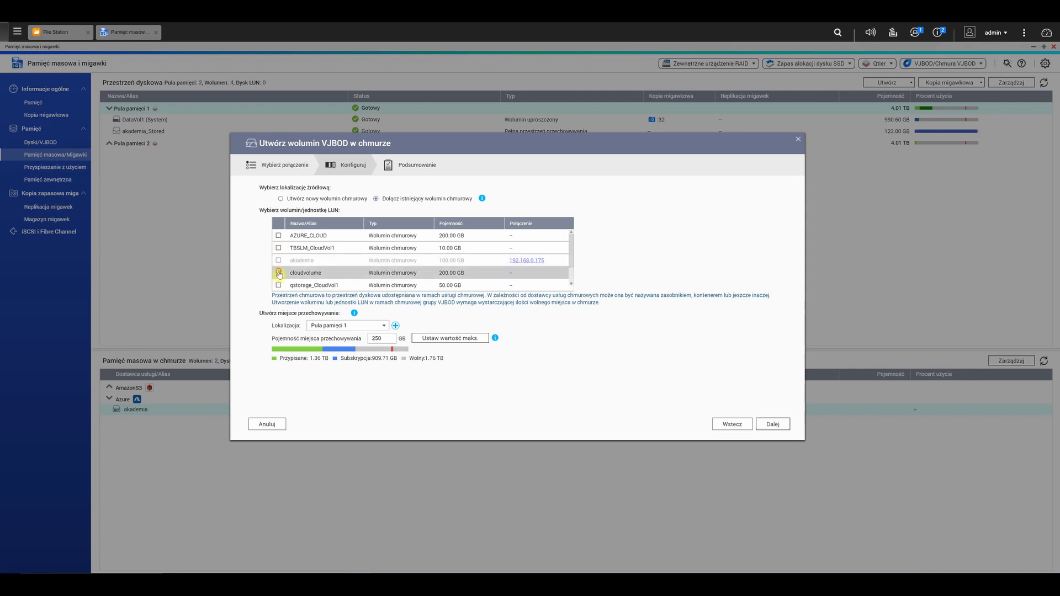
{"action": "left_click", "coordinate": [279, 274]}
{"action": "left_click", "coordinate": [278, 285]}
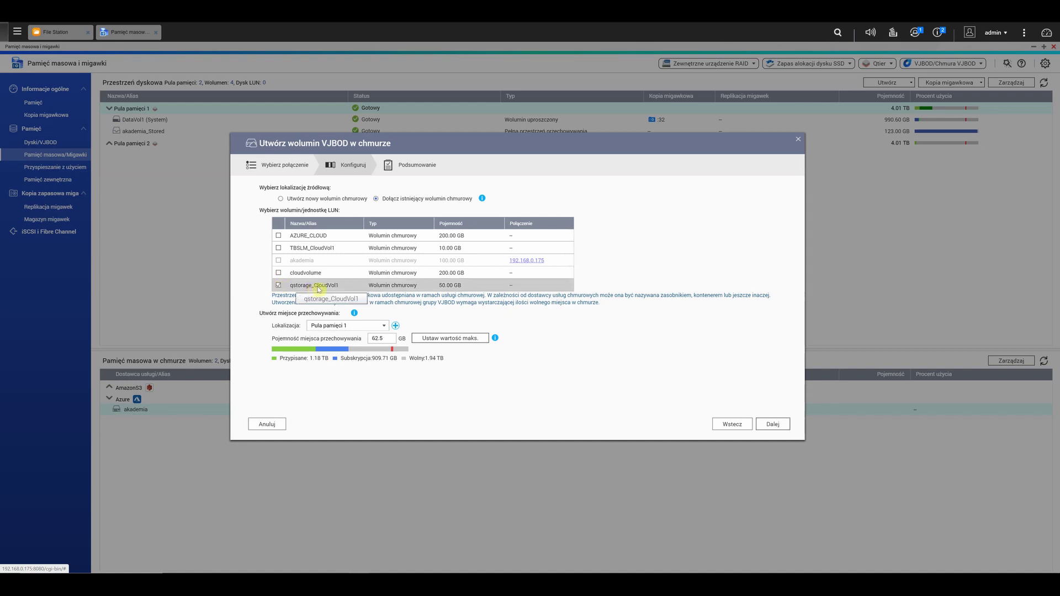
- Locate the volume's storage space in Pula pamięci 2 with a capacity of 62.5 GB and finish the wizard
{"action": "left_click", "coordinate": [382, 326]}
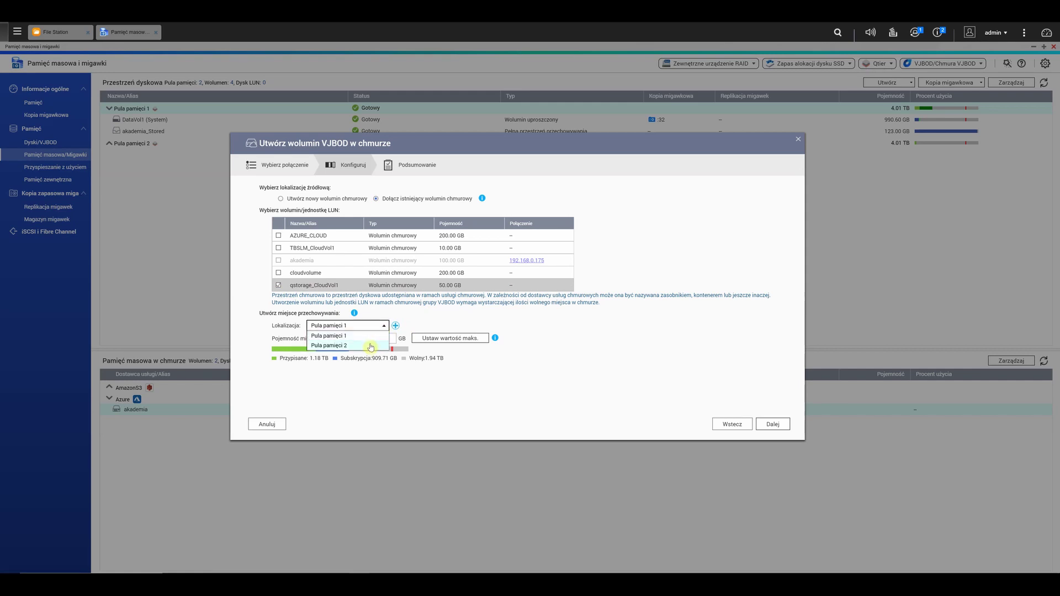
{"action": "left_click", "coordinate": [370, 345]}
{"action": "left_click", "coordinate": [381, 338]}
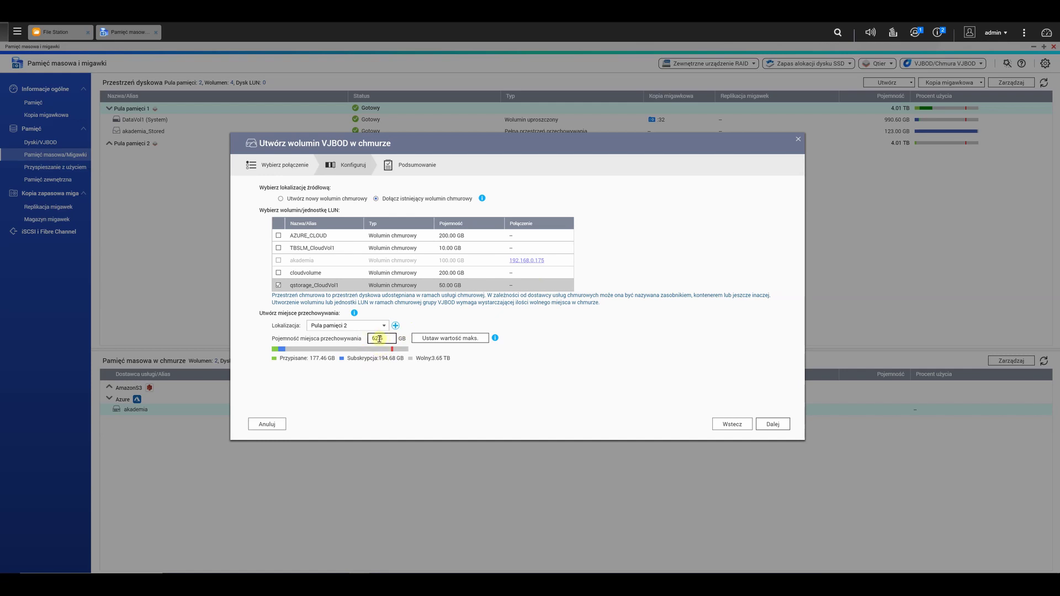
{"action": "left_click", "coordinate": [776, 423]}
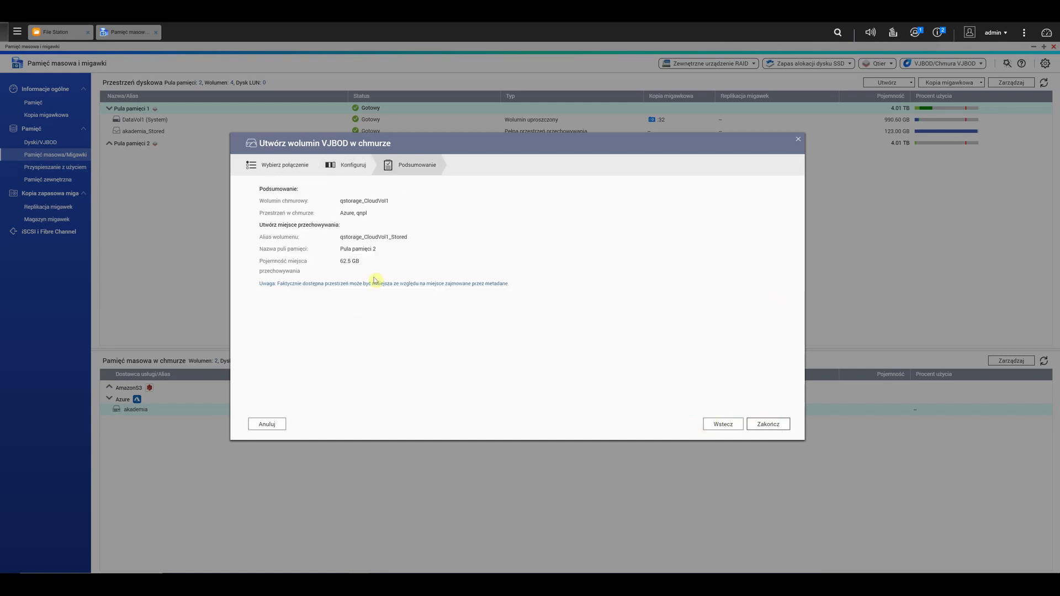
{"action": "left_click", "coordinate": [766, 423]}
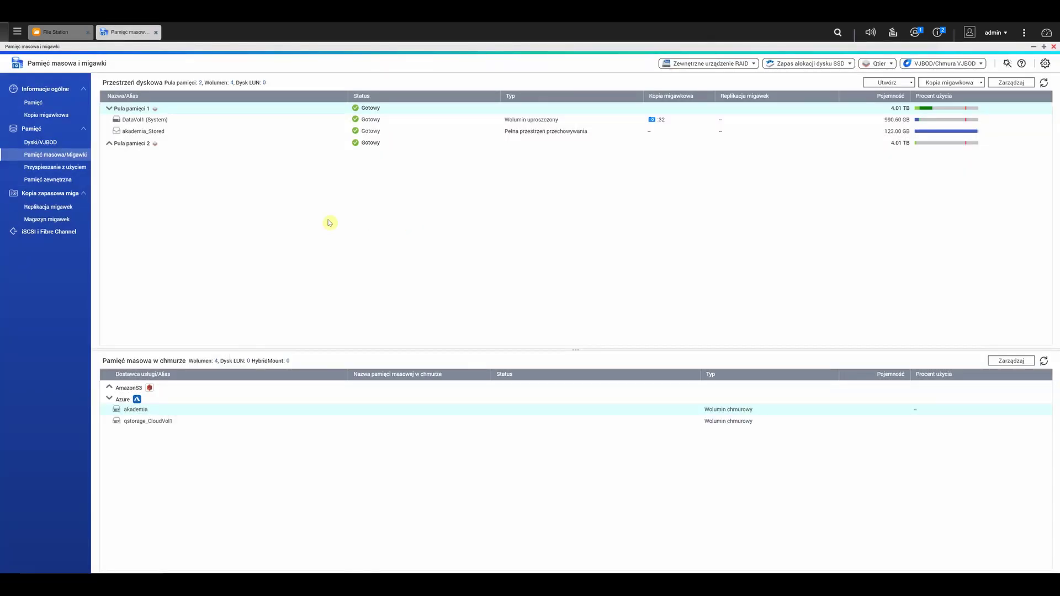
- Select qstorage_CloudVol1, refresh the storage list and expand Pula pamięci 2 to check its contents
{"action": "left_click", "coordinate": [190, 422]}
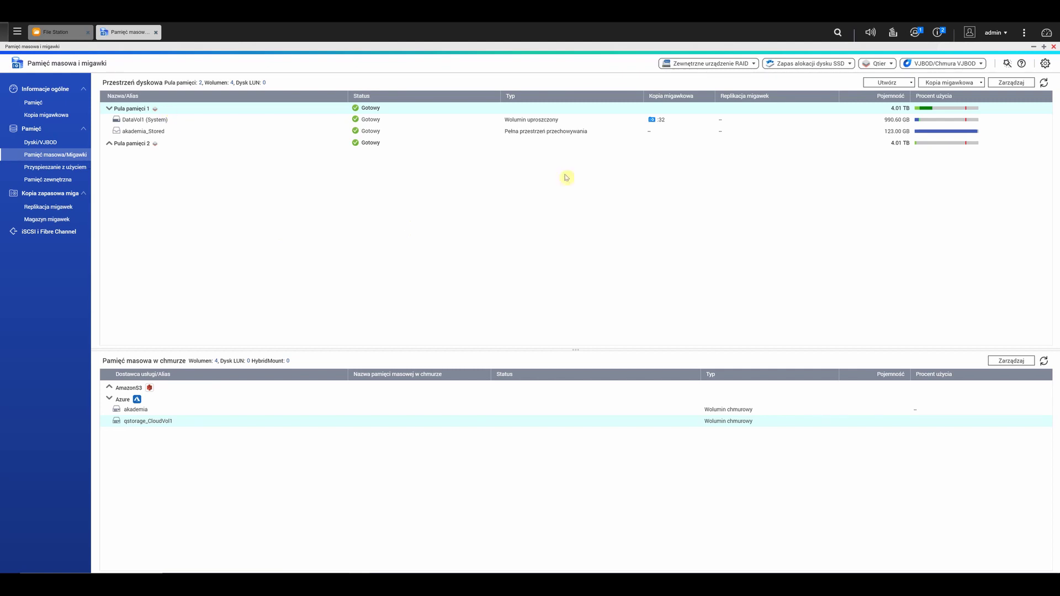
{"action": "left_click", "coordinate": [1044, 82]}
{"action": "left_click", "coordinate": [112, 145]}
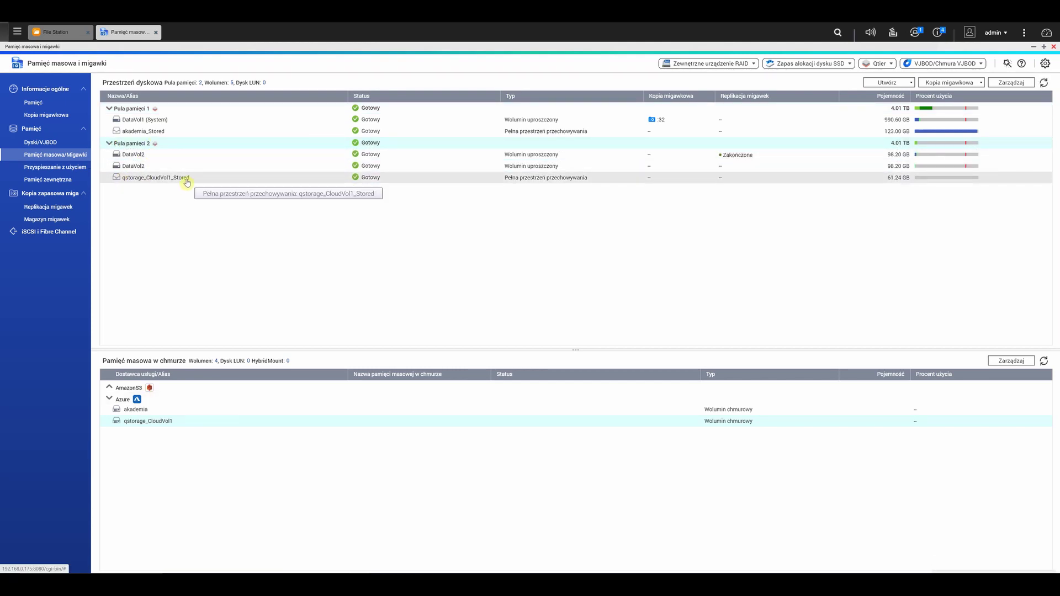
- Switch to File Station and create a shared folder named testowykatalog on the qstorage_CloudVol1 volume
{"action": "left_click", "coordinate": [55, 32]}
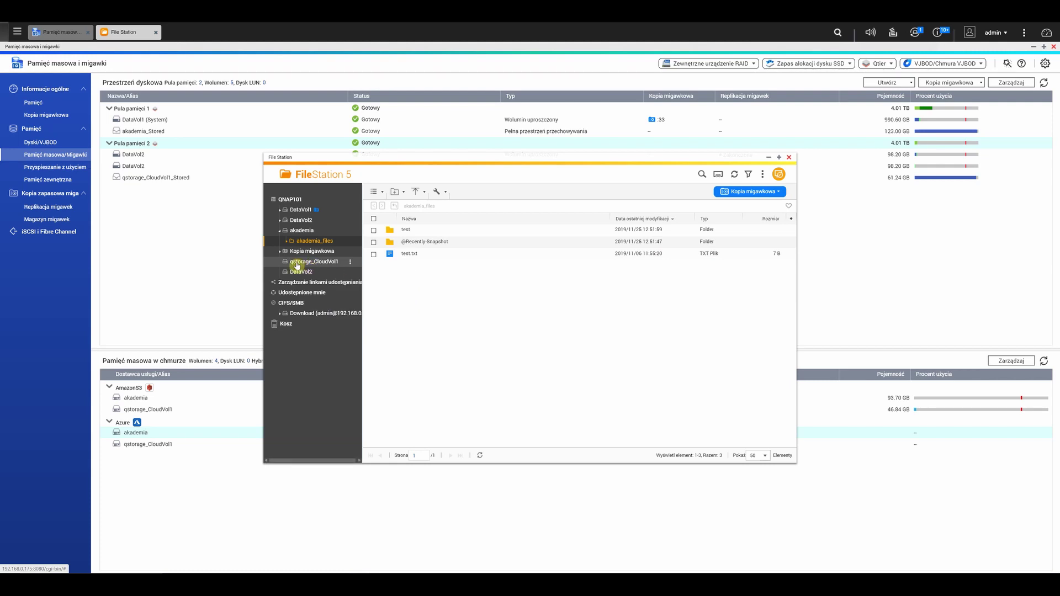
{"action": "left_click", "coordinate": [351, 264]}
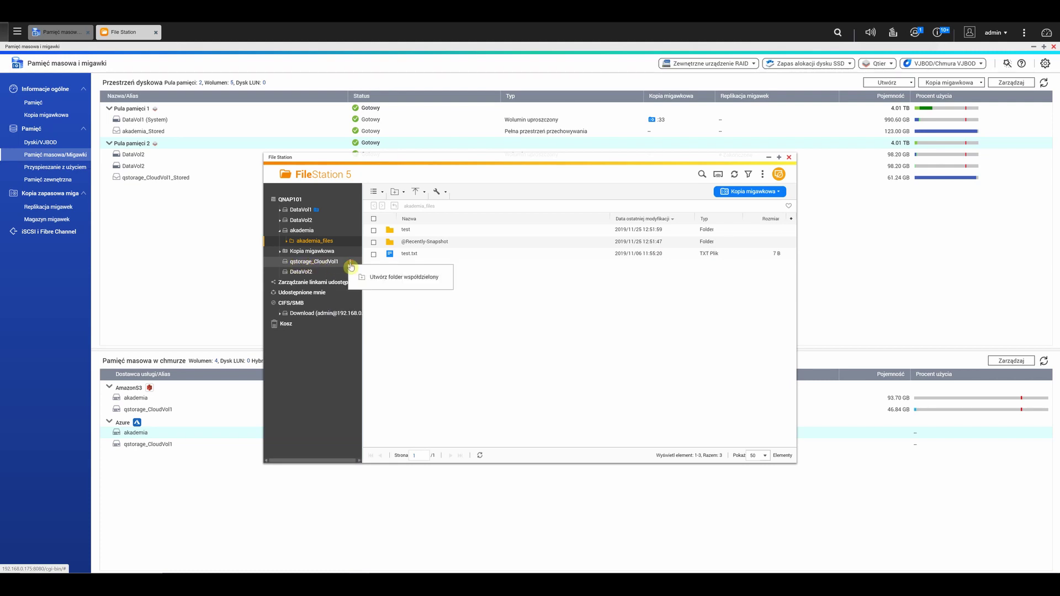
{"action": "left_click", "coordinate": [363, 275]}
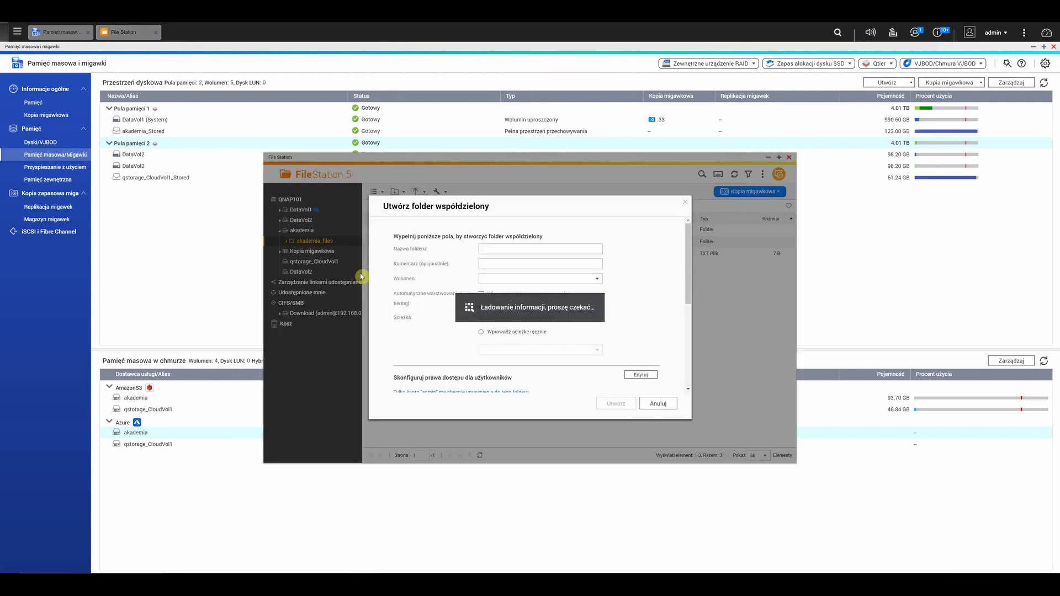
{"action": "type", "text": "testowy"}
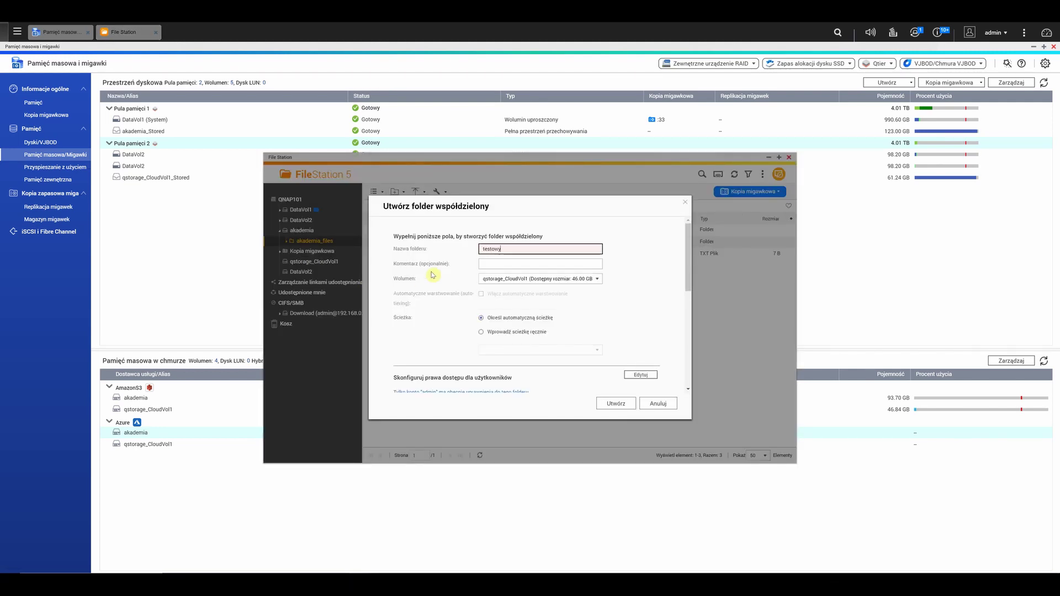
{"action": "type", "text": "katalog"}
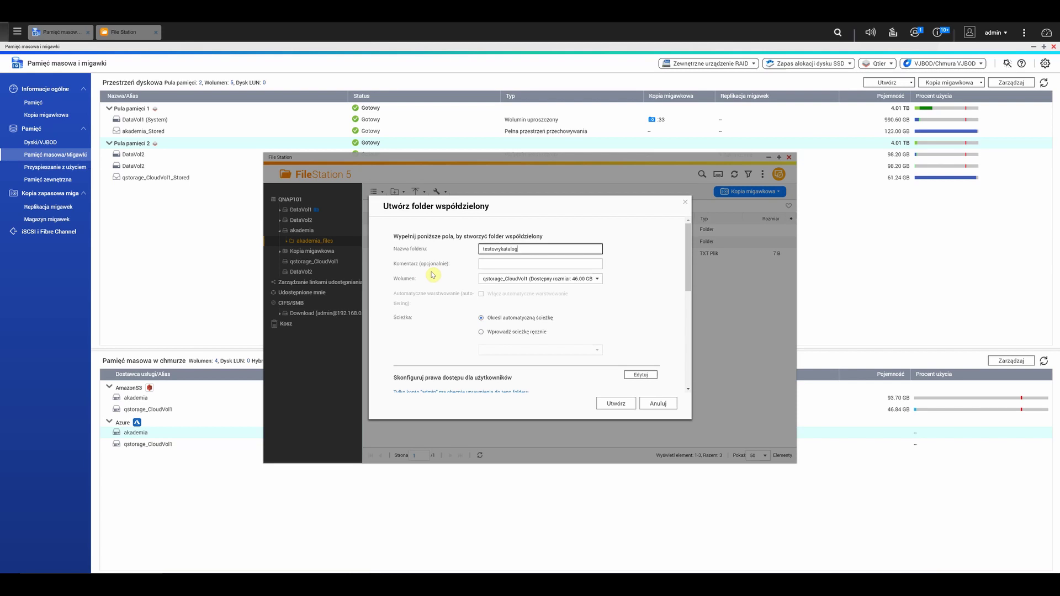
{"action": "left_click", "coordinate": [618, 403]}
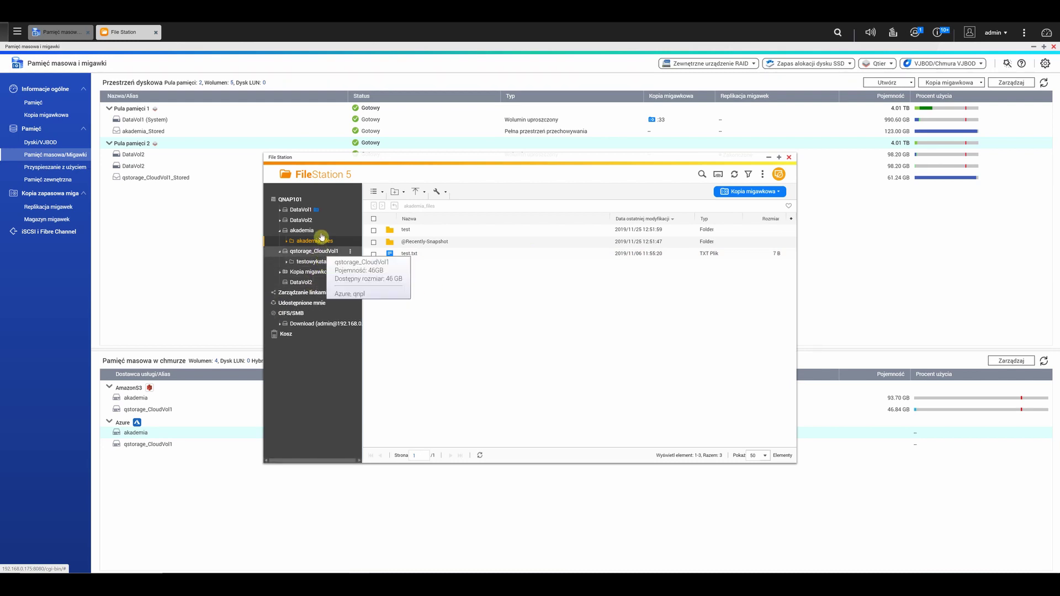
- Close File Station and start creating a cloud VJBOD LUN with Azure as the cloud provider
{"action": "mouse_move", "coordinate": [307, 231]}
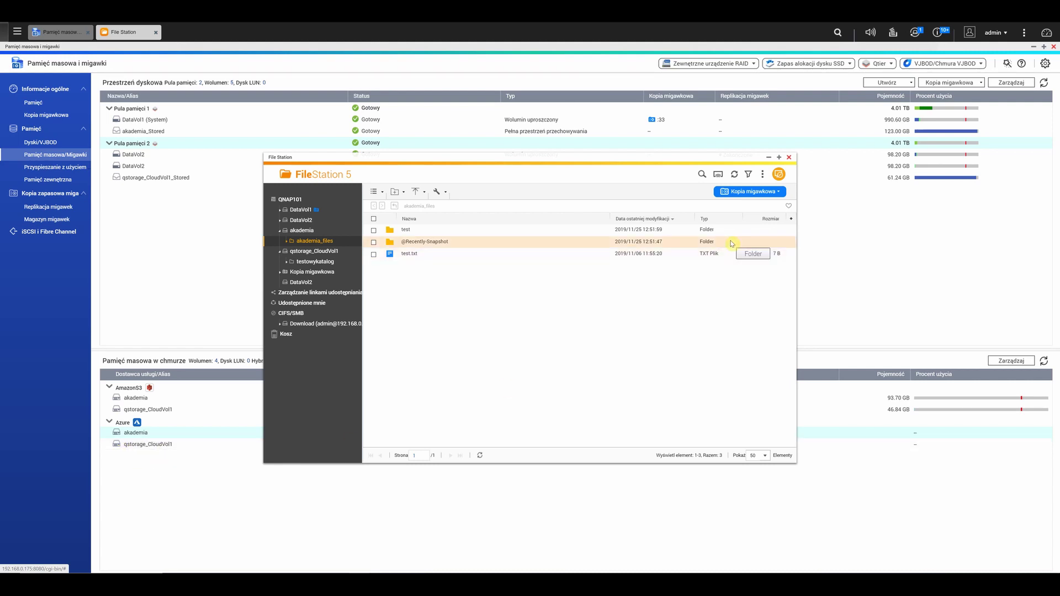
{"action": "left_click", "coordinate": [789, 157]}
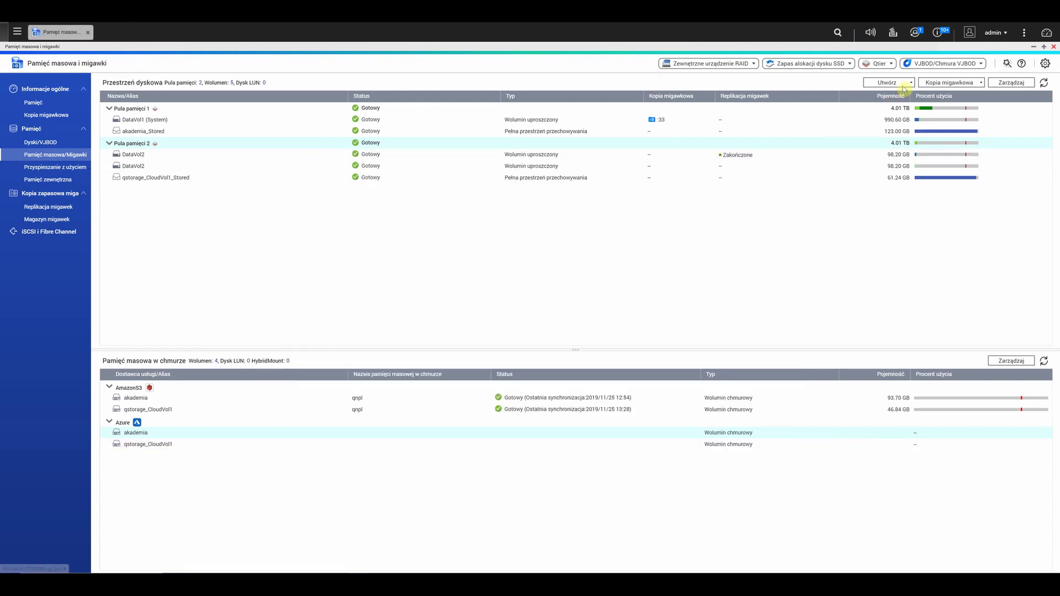
{"action": "left_click", "coordinate": [902, 84]}
{"action": "mouse_move", "coordinate": [904, 148]}
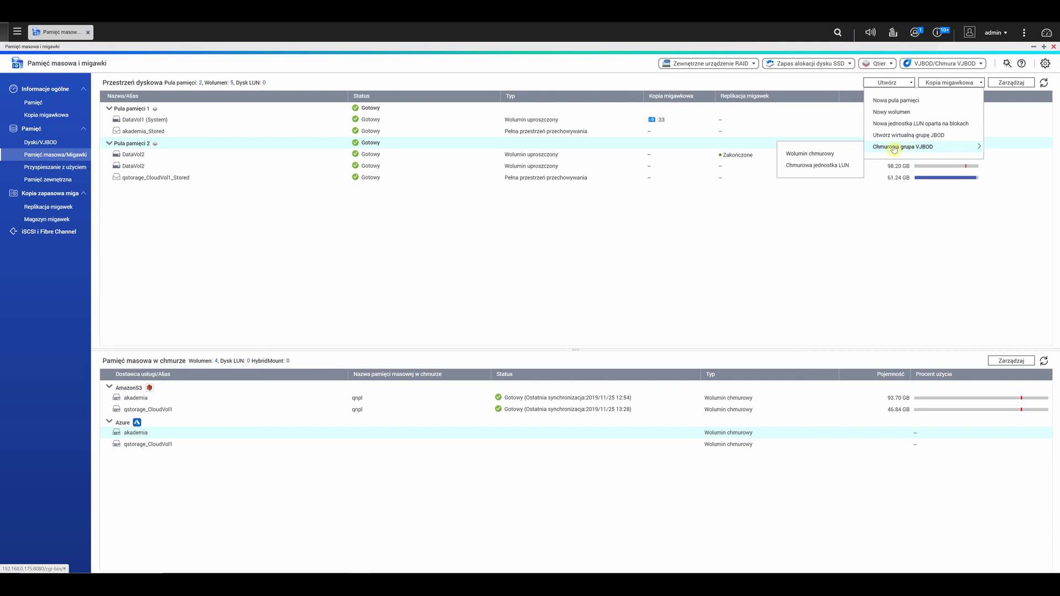
{"action": "left_click", "coordinate": [801, 166]}
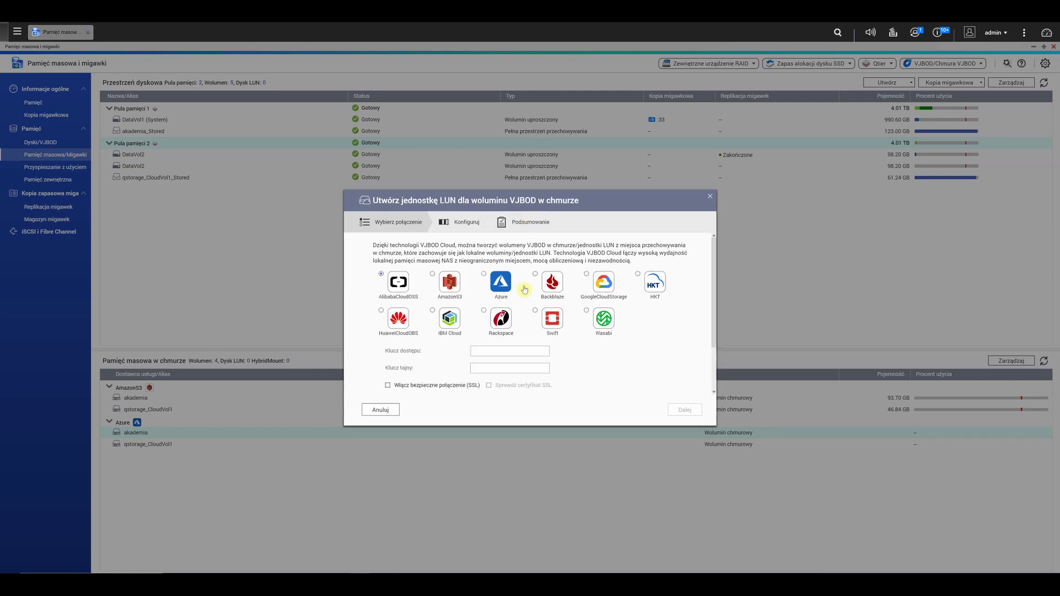
{"action": "left_click", "coordinate": [504, 276]}
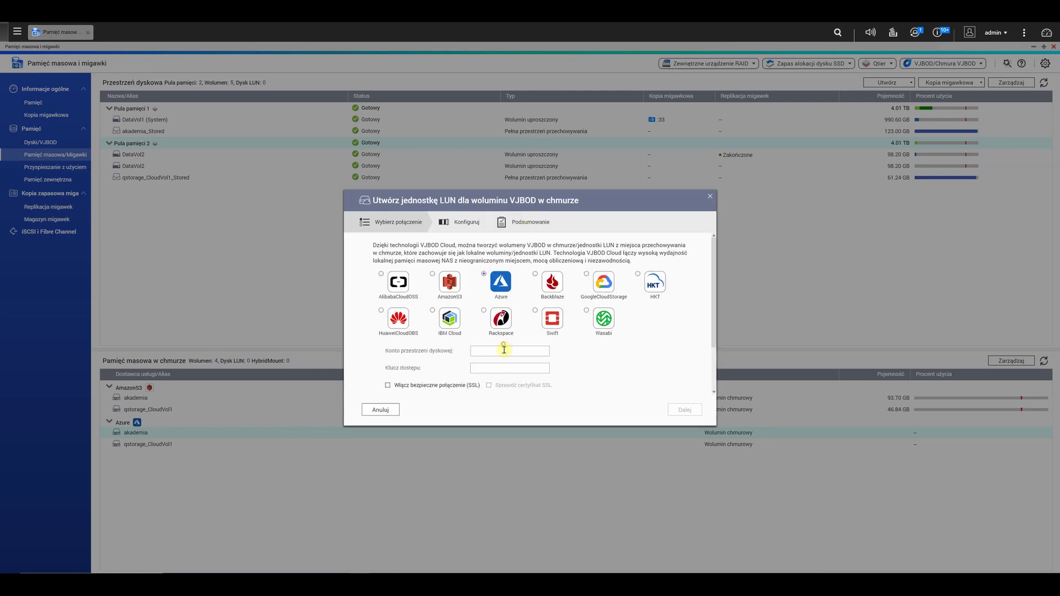
- Enlarge the LUN wizard, enter qnapblock as the Azure storage account and paste the access key
{"action": "left_click", "coordinate": [504, 349]}
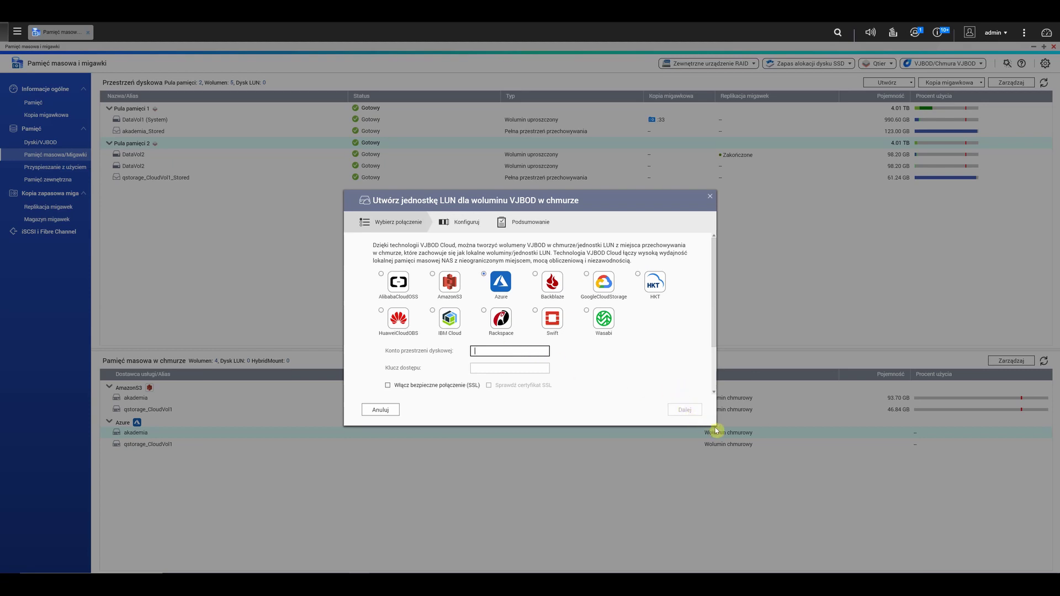
{"action": "left_click_drag", "start_coordinate": [716, 431], "coordinate": [835, 484]}
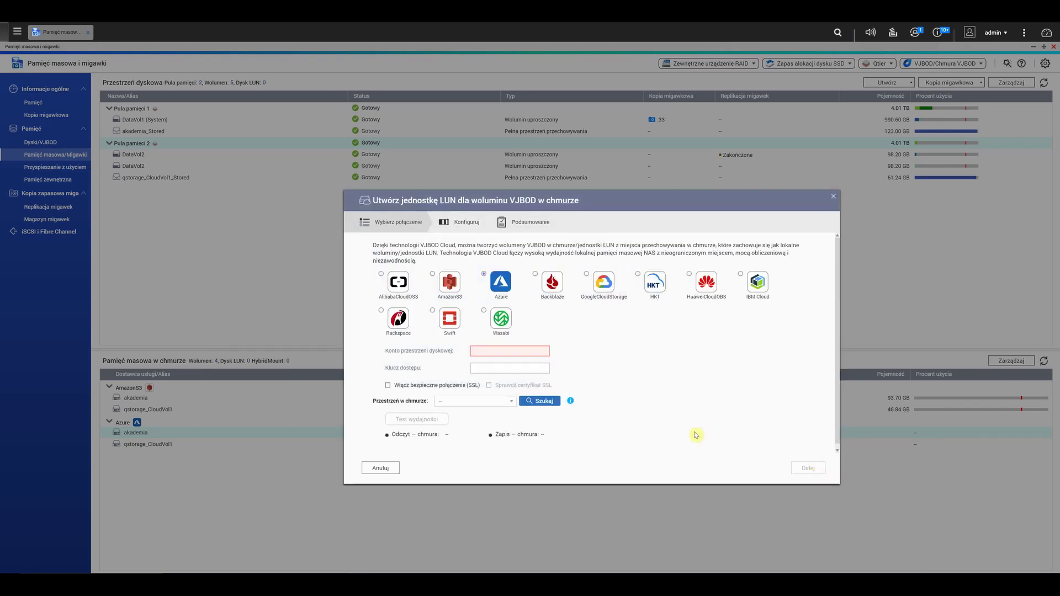
{"action": "left_click", "coordinate": [509, 352]}
{"action": "type", "text": "qnap"}
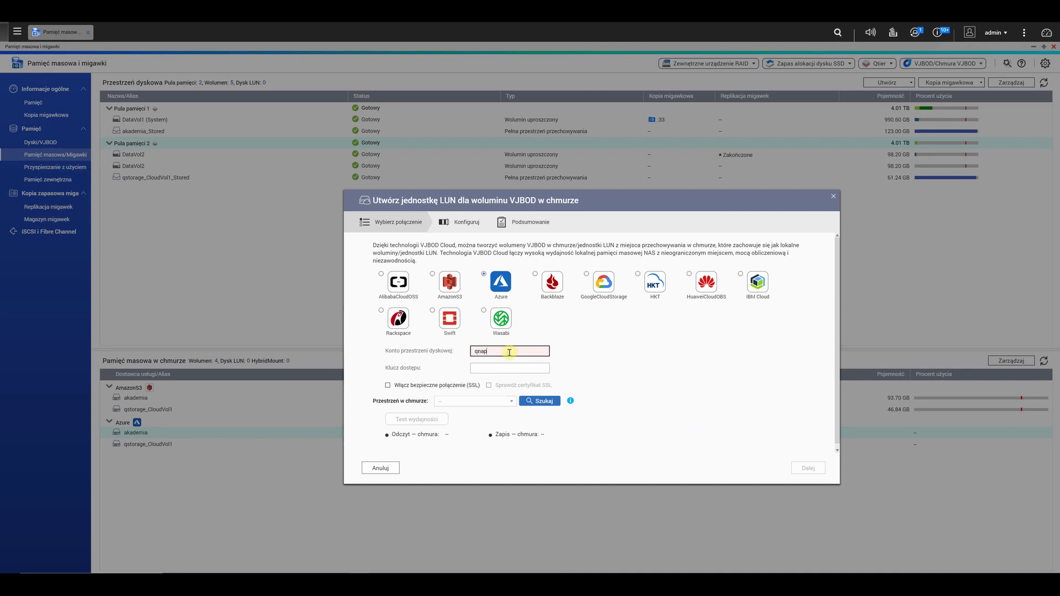
{"action": "type", "text": "block"}
{"action": "key", "text": "Tab"}
{"action": "key", "text": "ctrl+v"}
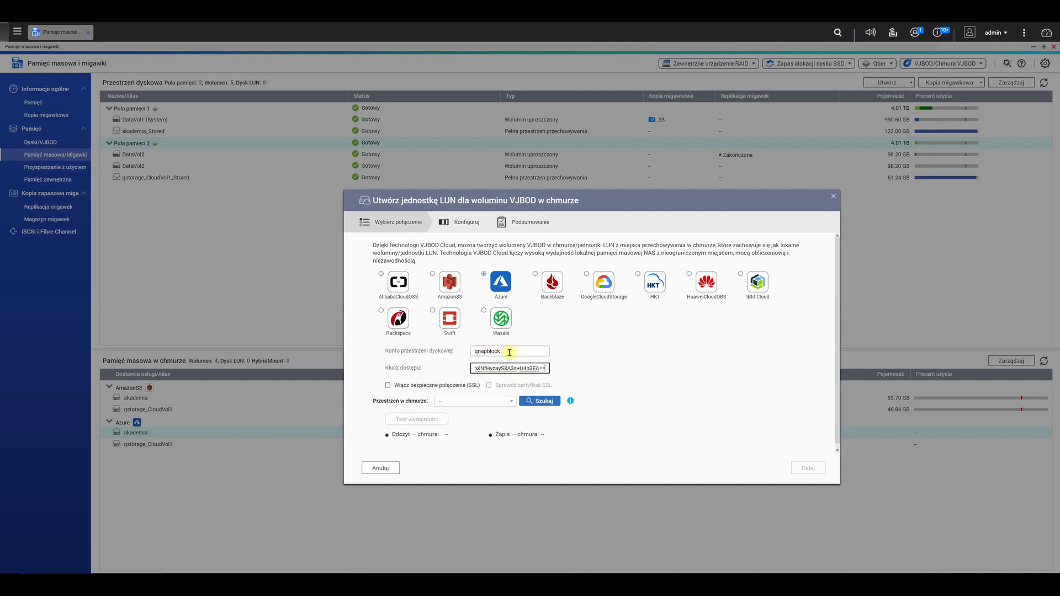
- Enable the secure SSL connection, search for the cloud space qnpl and continue to the LUN configuration
{"action": "left_click", "coordinate": [558, 403]}
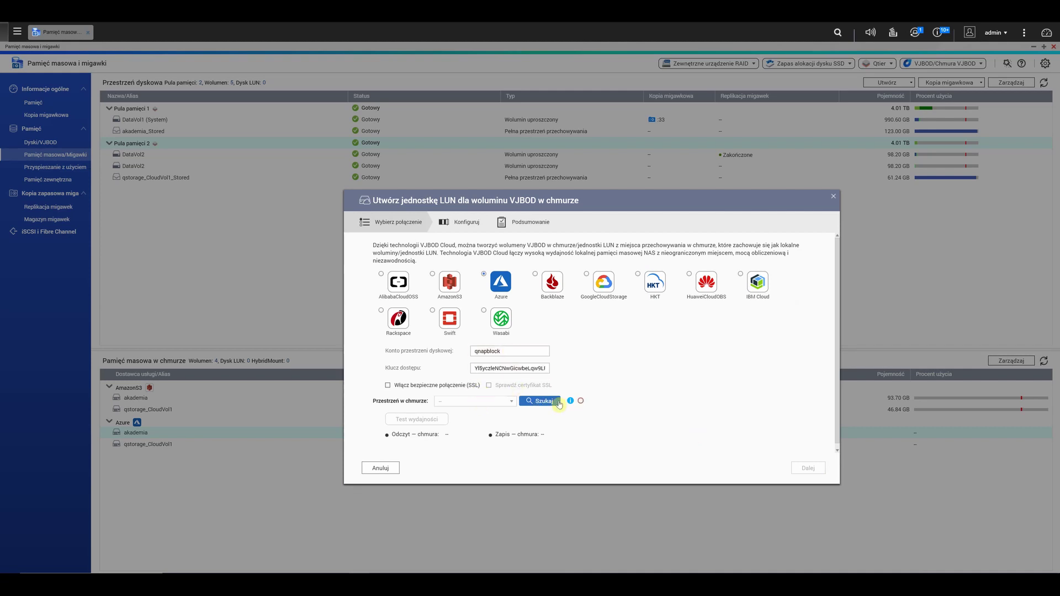
{"action": "left_click", "coordinate": [467, 386]}
{"action": "left_click", "coordinate": [538, 401]}
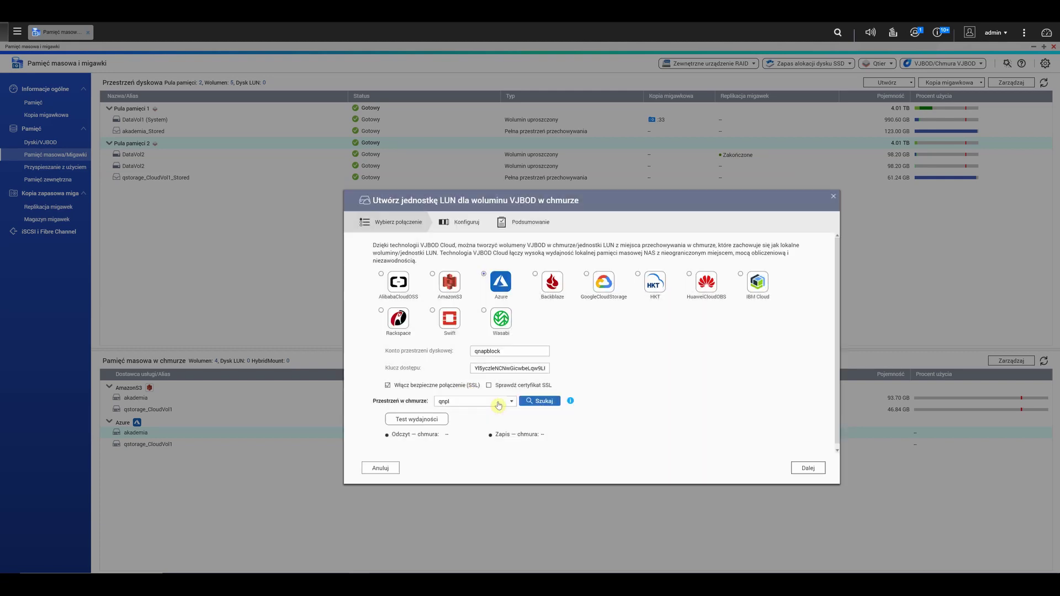
{"action": "left_click", "coordinate": [809, 470]}
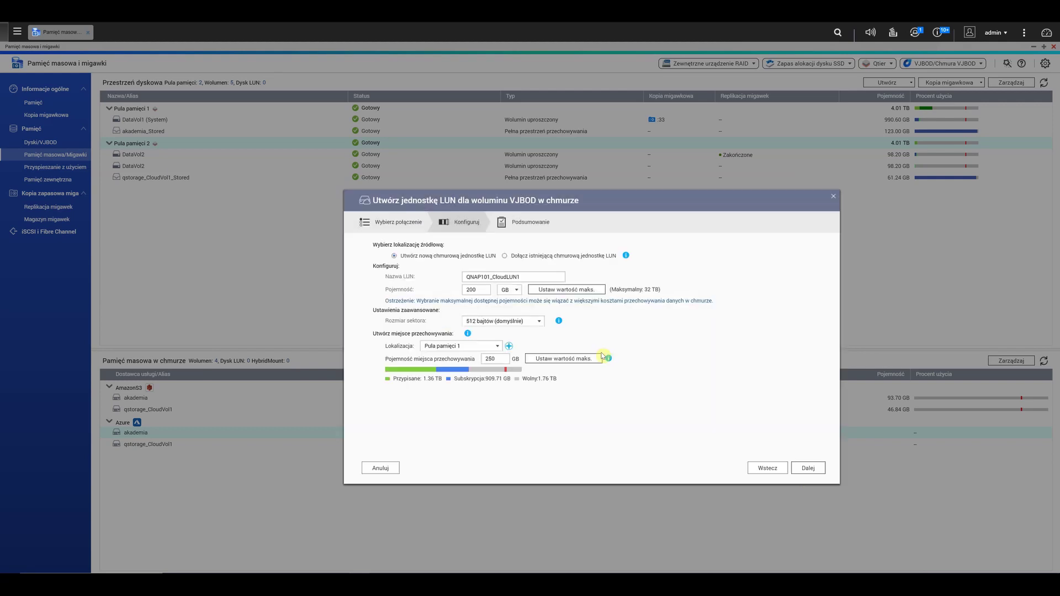
- Keep the default LUN name and set the new cloud LUN's capacity to 50 GB
{"action": "left_click", "coordinate": [526, 275]}
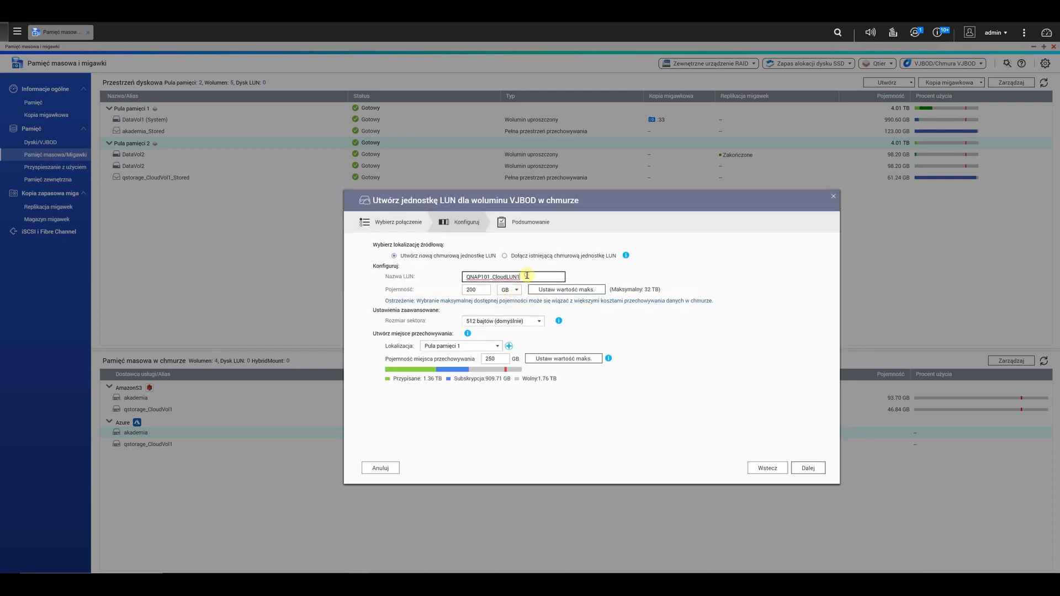
{"action": "key", "text": "Tab"}
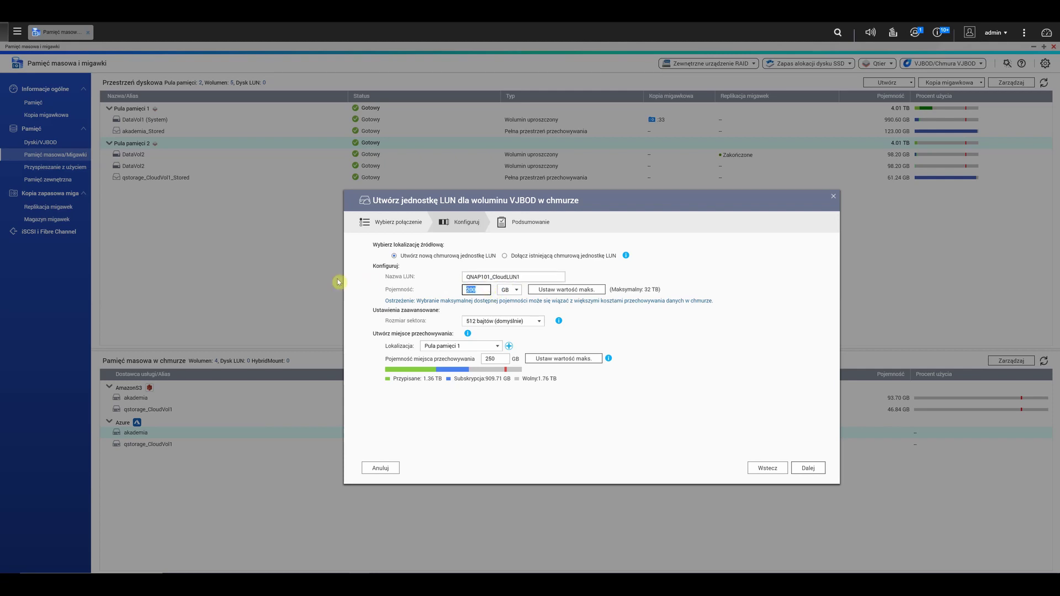
{"action": "type", "text": "50"}
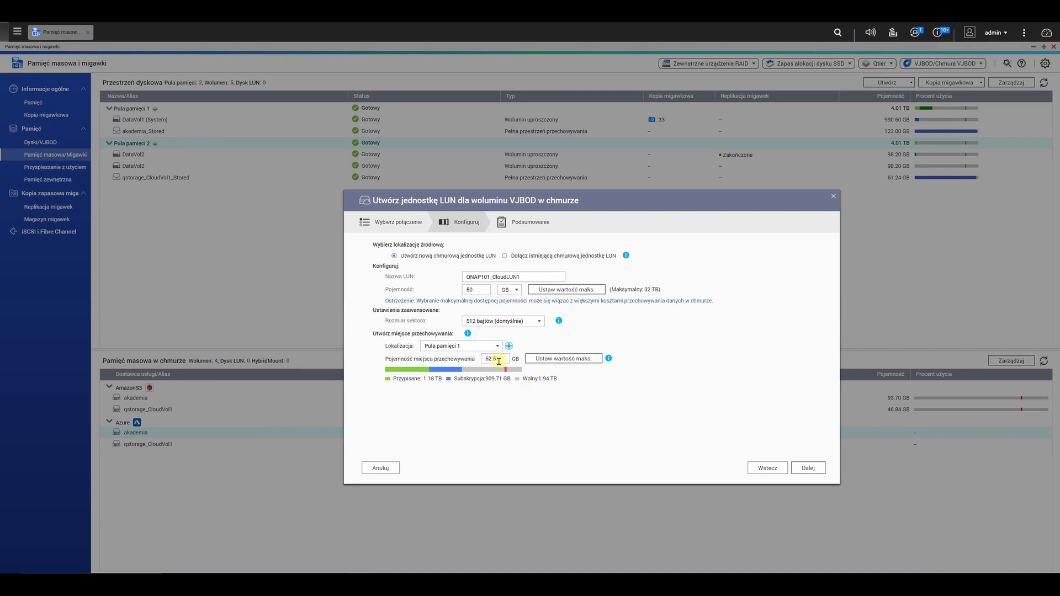
- Review the available storage pool locations and sector sizes, keeping Pula pamięci 1 and 512 bytes
{"action": "left_click", "coordinate": [436, 348]}
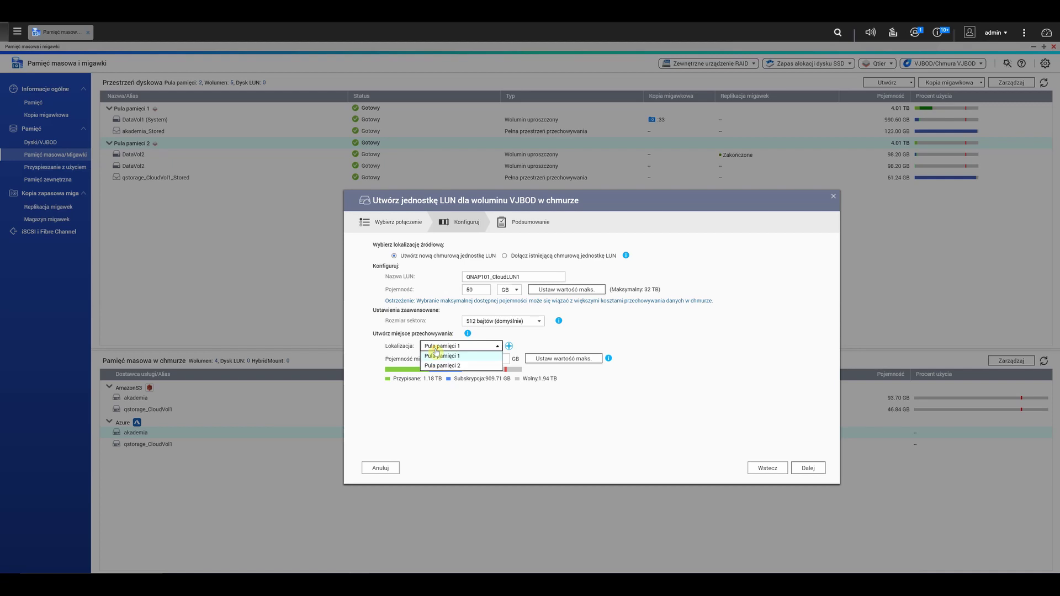
{"action": "left_click", "coordinate": [561, 349]}
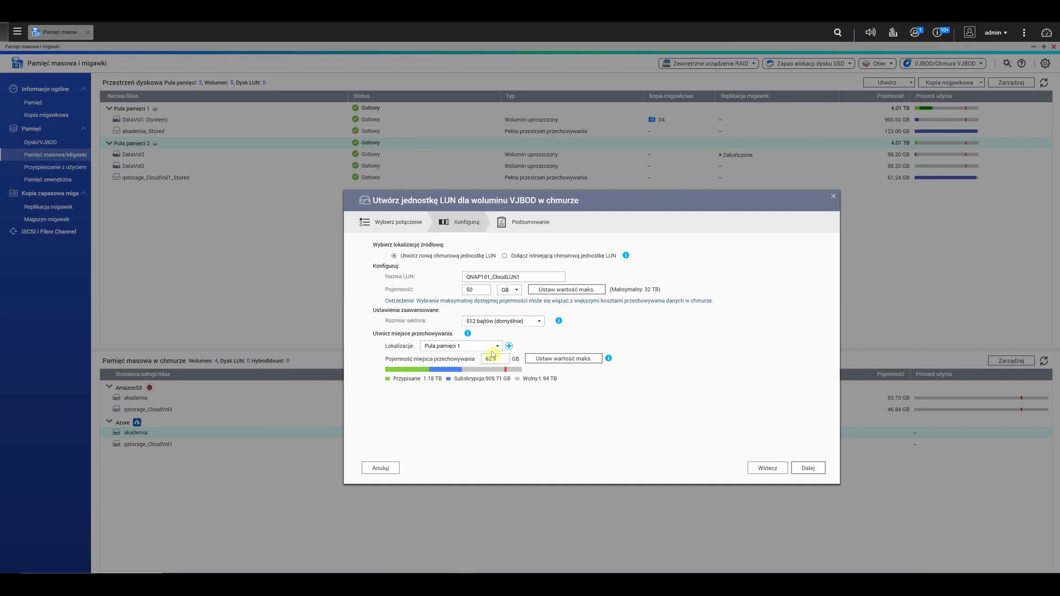
{"action": "left_click", "coordinate": [464, 347]}
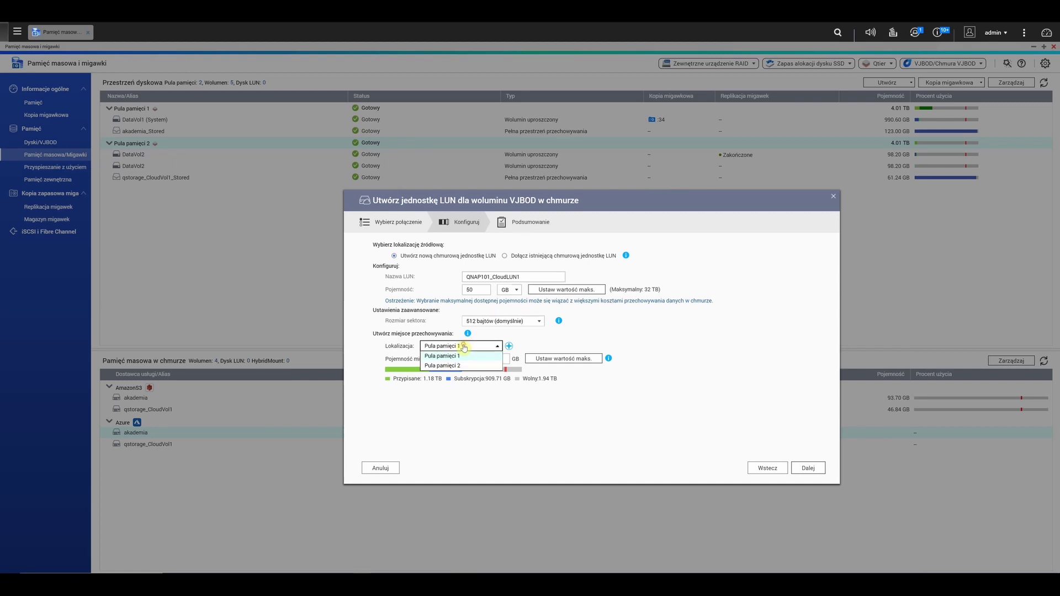
{"action": "left_click", "coordinate": [464, 347]}
{"action": "left_click", "coordinate": [530, 323]}
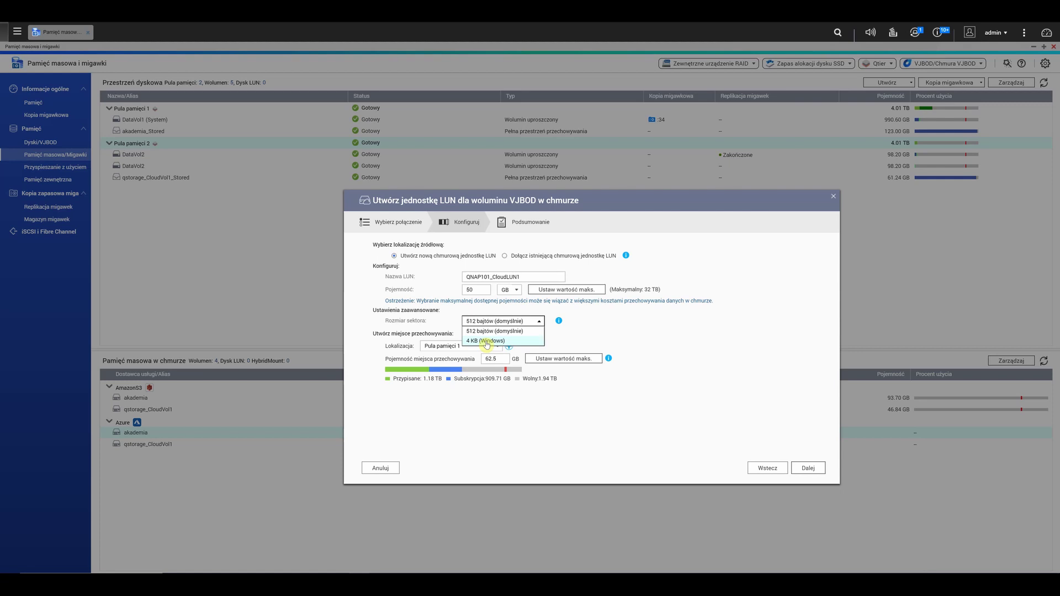
{"action": "left_click", "coordinate": [644, 342]}
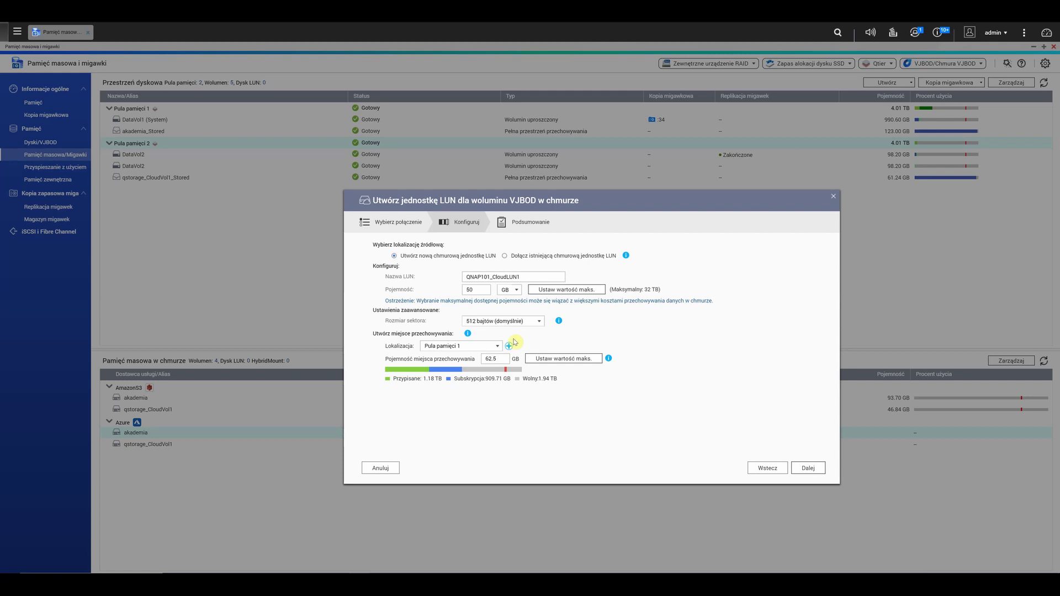
- Continue to the summary, turn off the option that postpones target mapping and finish creating the cloud LUN
{"action": "left_click", "coordinate": [808, 468]}
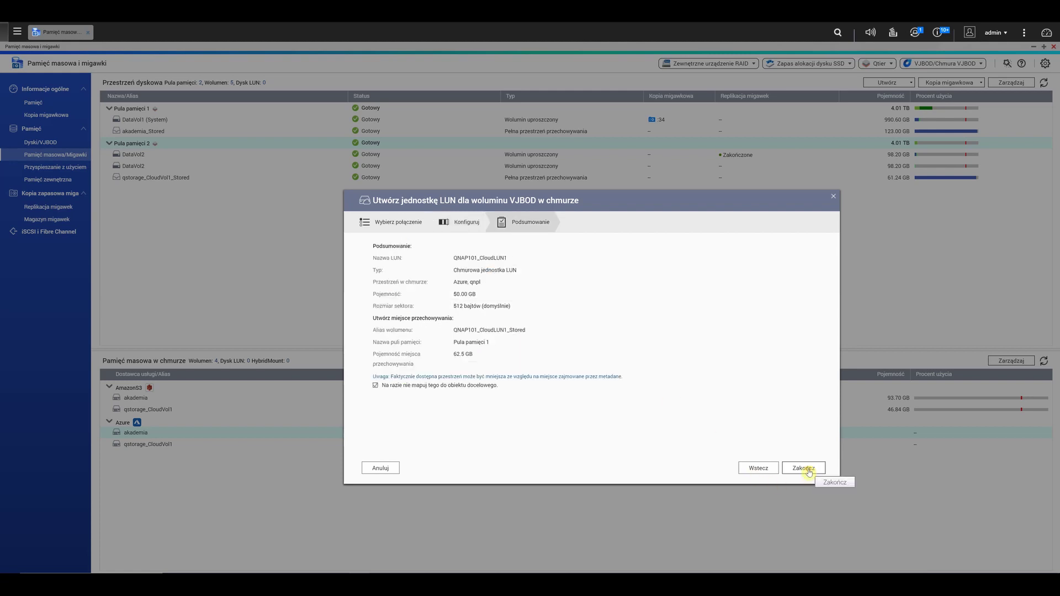
{"action": "left_click", "coordinate": [419, 392]}
{"action": "left_click", "coordinate": [810, 469]}
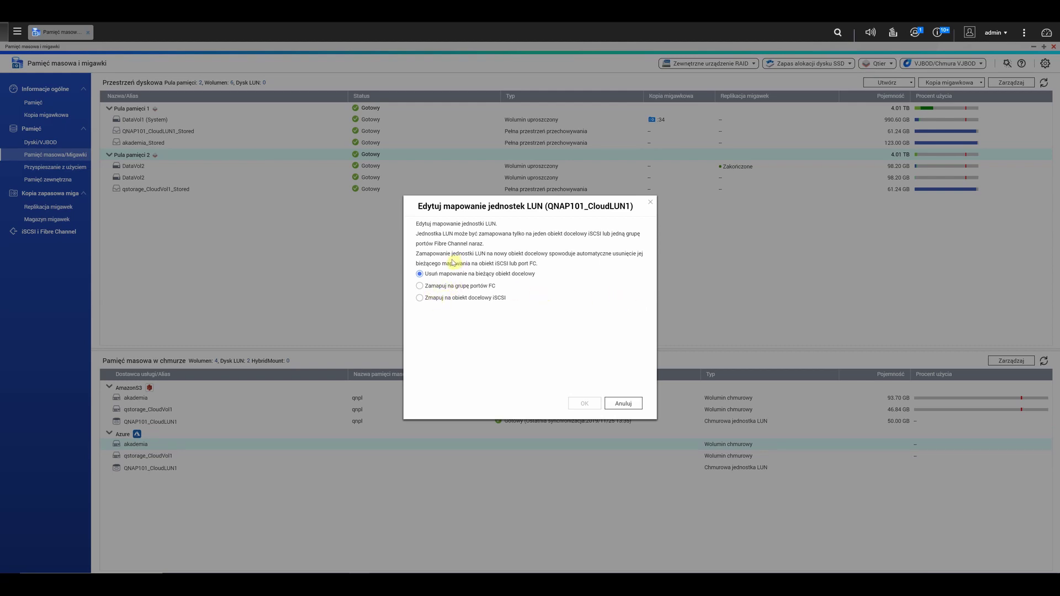
- Review the Fibre Channel port group and iSCSI target mapping options for QNAP101_CloudLUN1, and cancel the mapping
{"action": "left_click", "coordinate": [459, 286]}
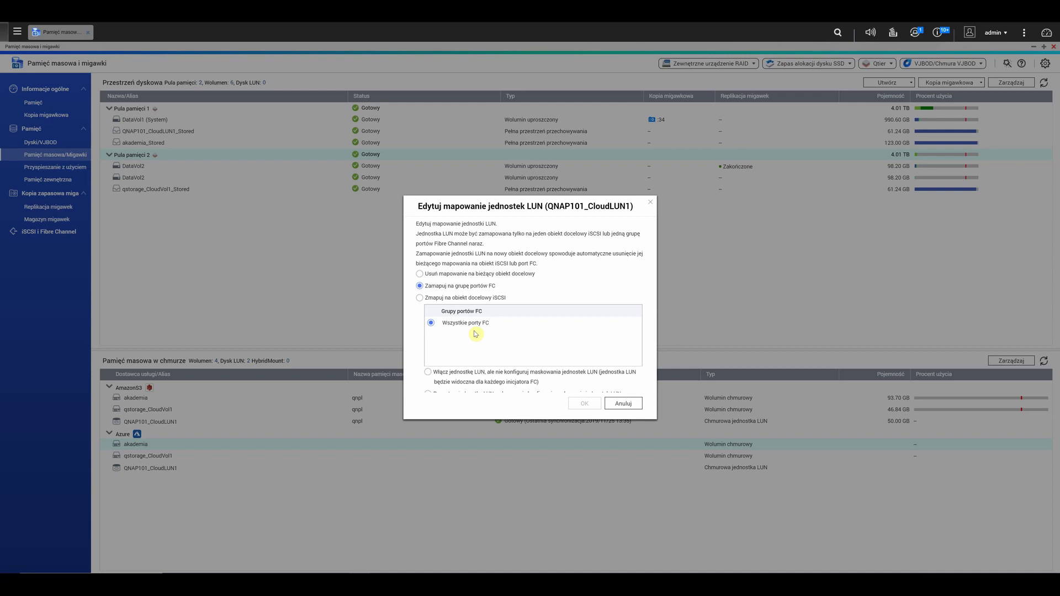
{"action": "left_click", "coordinate": [447, 298]}
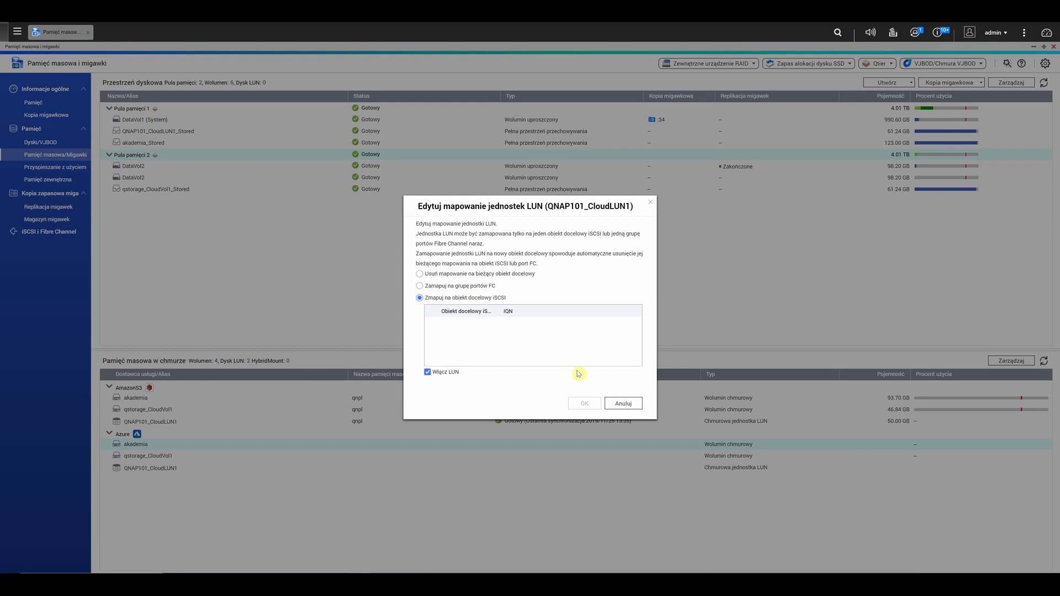
{"action": "left_click", "coordinate": [621, 401]}
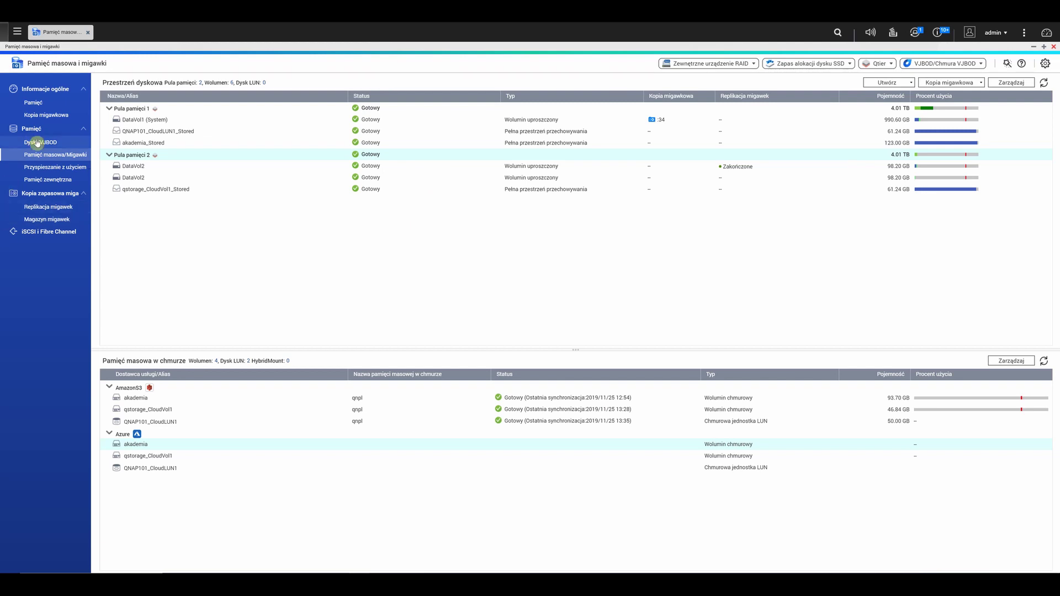
- Switch to iSCSI i Fibre Channel, expand the unmapped LUNs and examine QNAP101_CloudLUN1 and the options for creating a target
{"action": "left_click", "coordinate": [43, 236]}
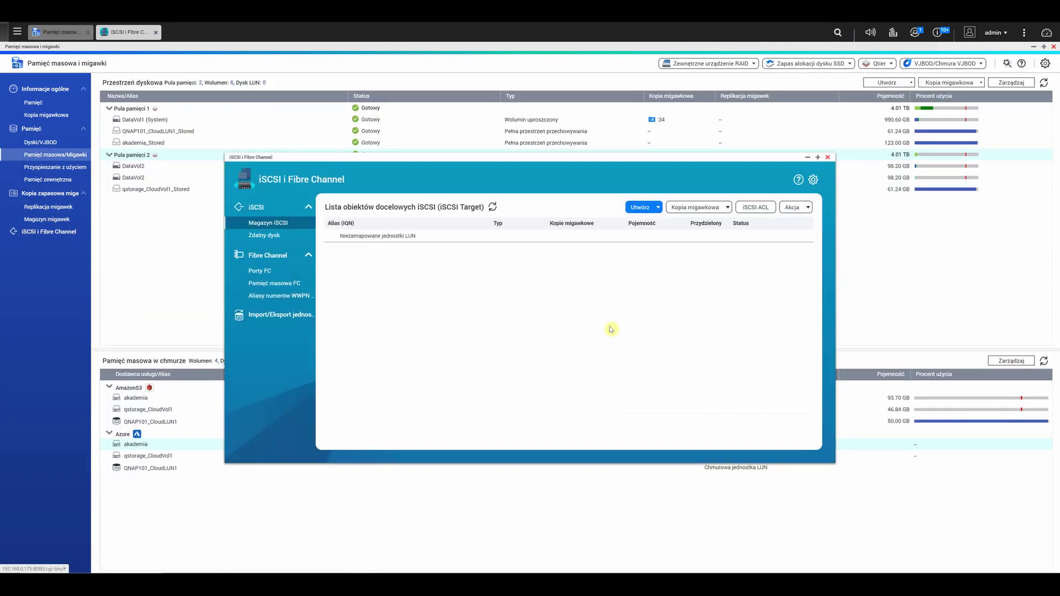
{"action": "left_click", "coordinate": [385, 253]}
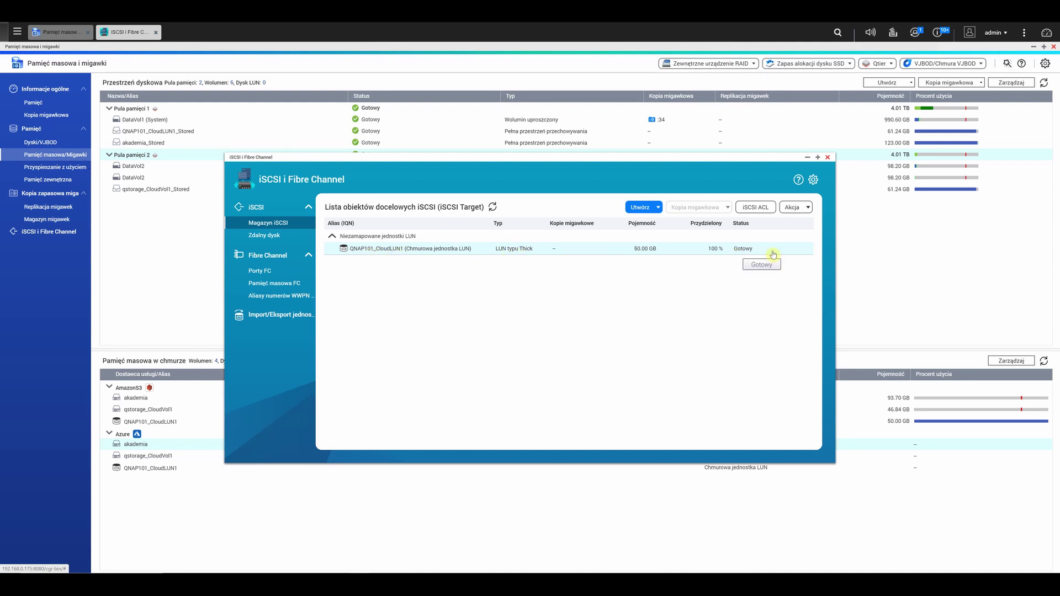
{"action": "left_click", "coordinate": [657, 208]}
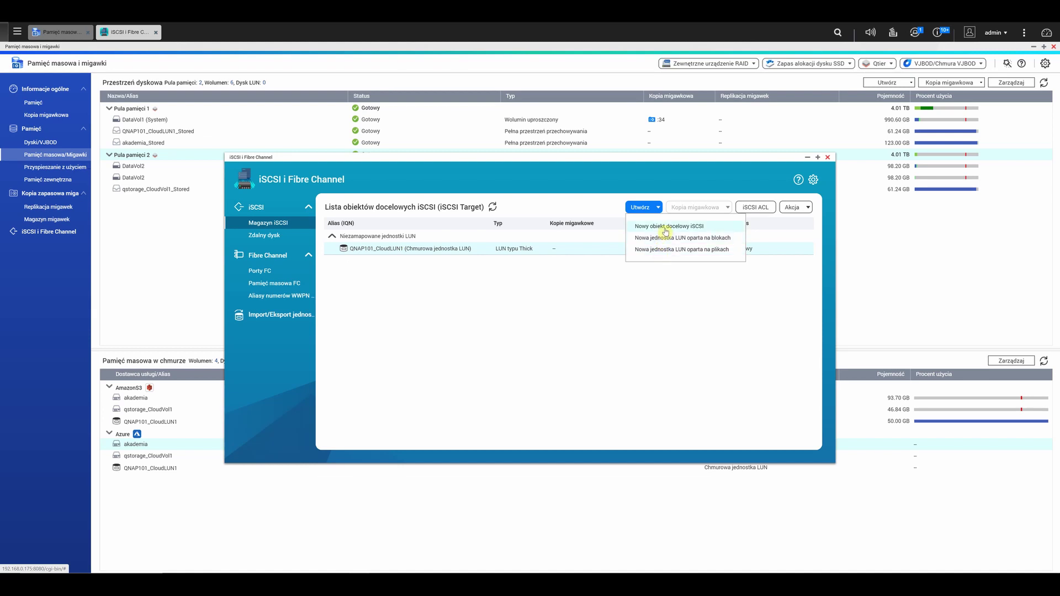
{"action": "left_click", "coordinate": [563, 262]}
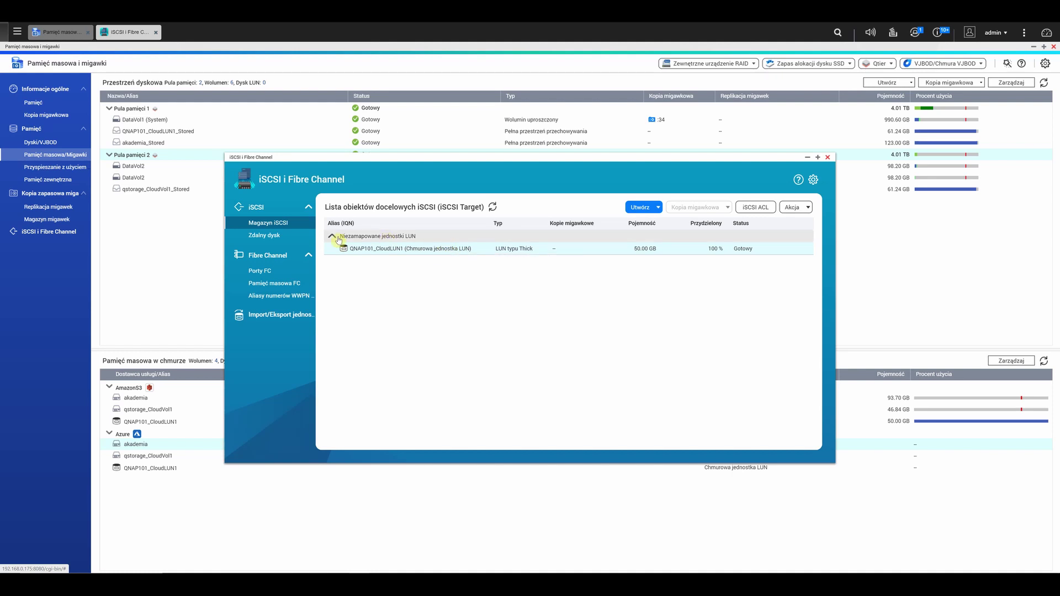
- Close iSCSI i Fibre Channel and select QNAP101_CloudLUN1_Stored and qstorage_CloudVol1_Stored in turn in the storage list
{"action": "left_click", "coordinate": [827, 158]}
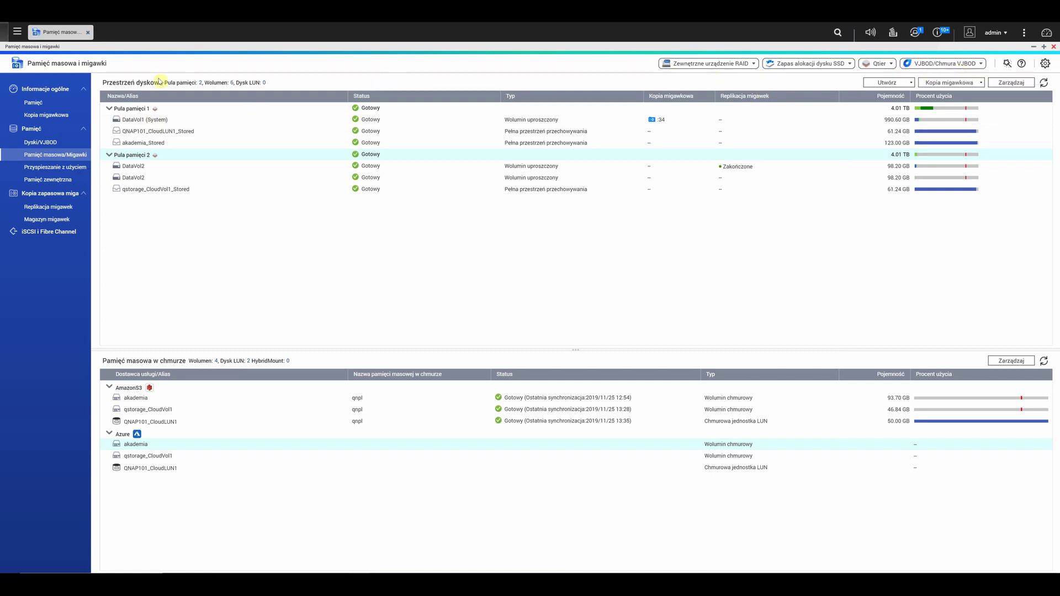
{"action": "left_click", "coordinate": [145, 132]}
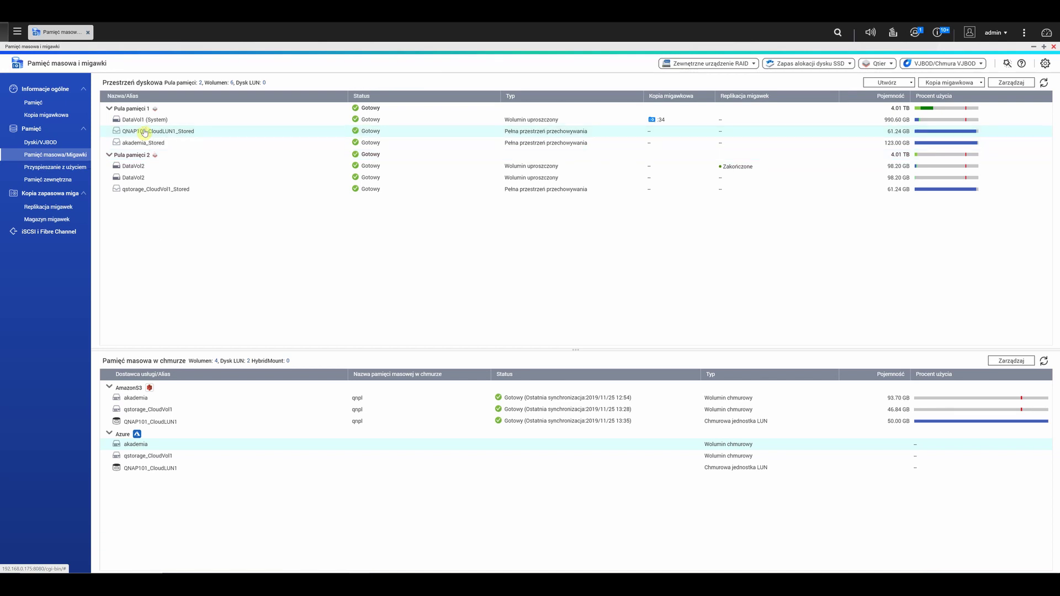
{"action": "left_click", "coordinate": [154, 193]}
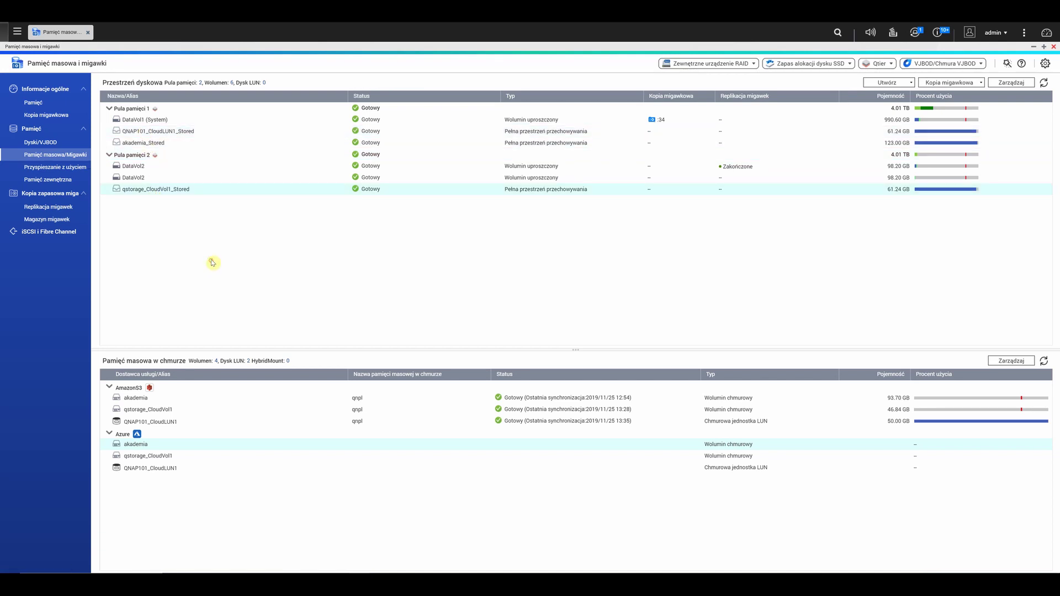